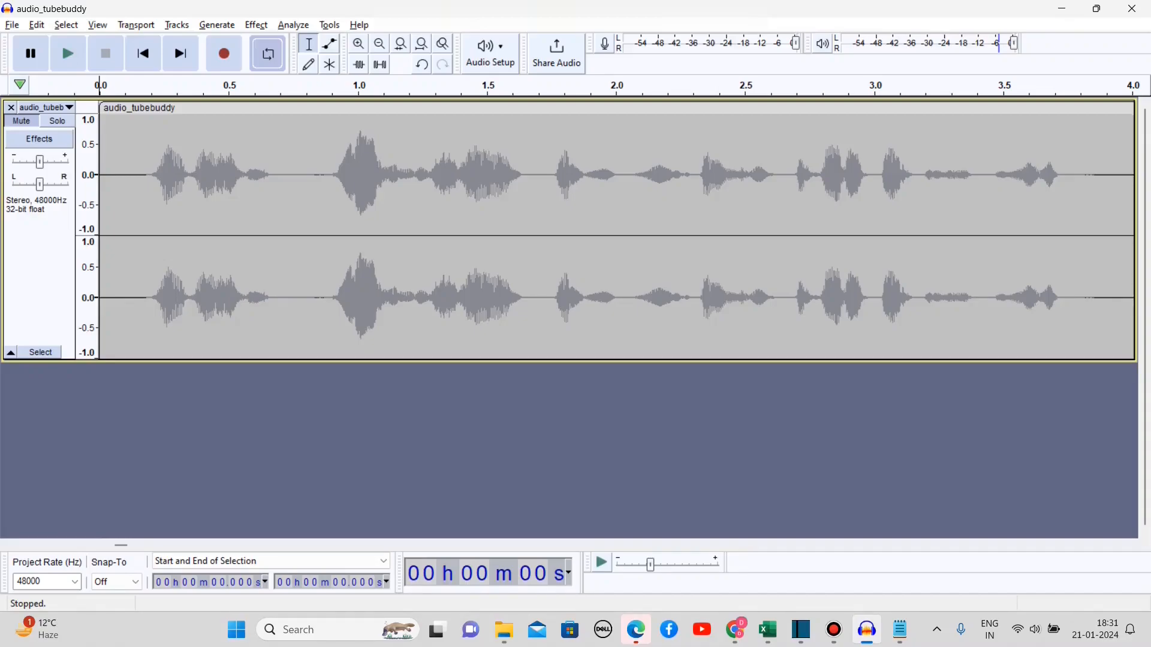
- Add a new empty stereo track below the existing audio_tubebuddy track
click(256, 25)
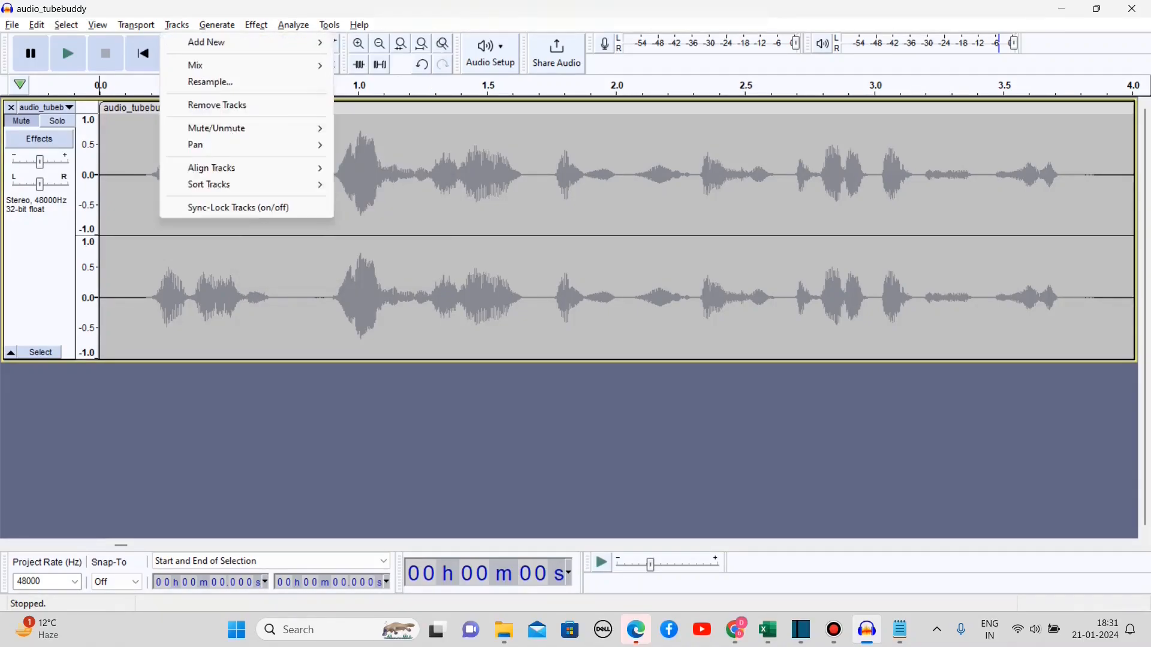
mouse_move(177, 24)
mouse_move(207, 42)
click(382, 58)
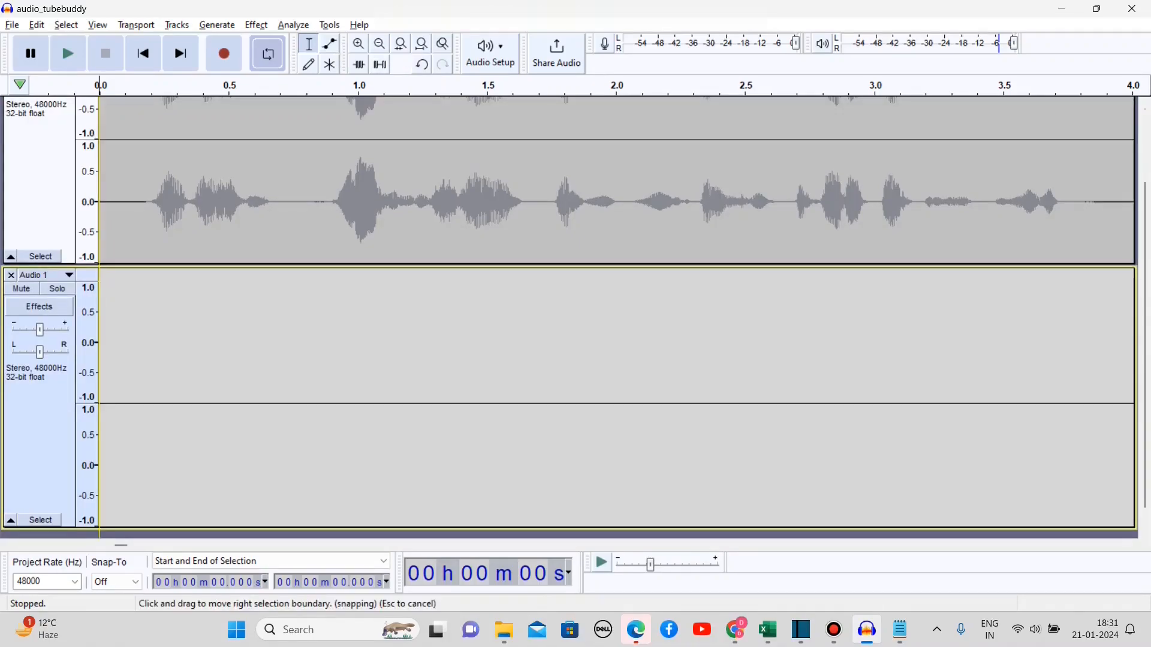
- Paste the copied audio at the very start of the new stereo track and play its opening seconds
click(110, 354)
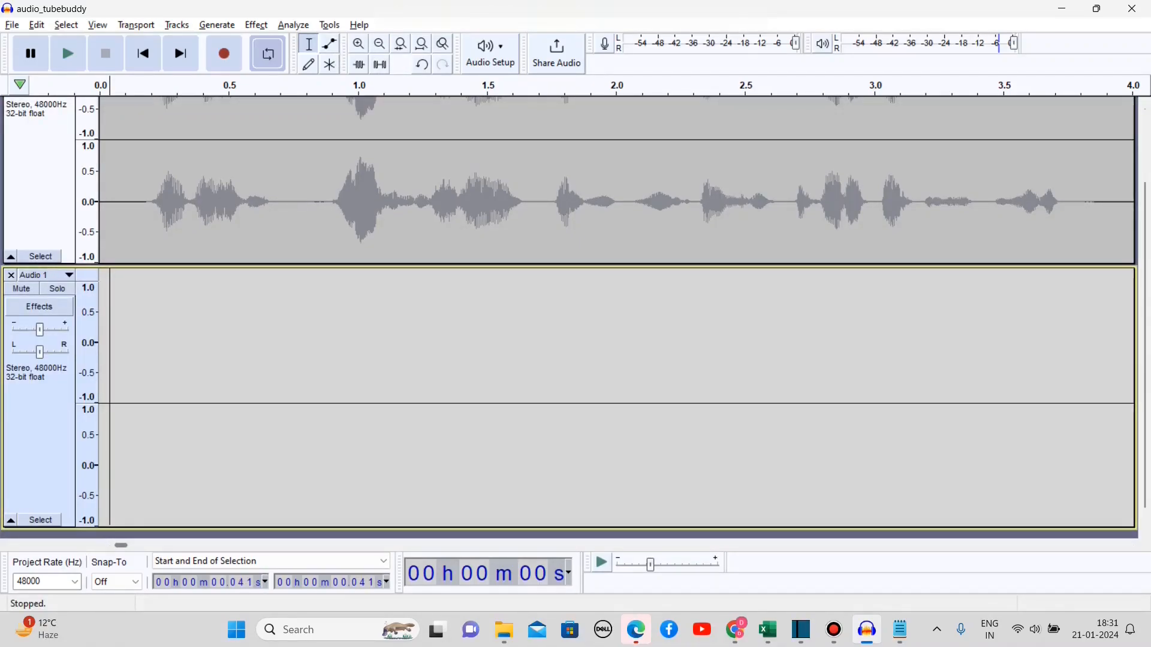
key(Left)
key(Left)
key(Left)
key(Left)
key(Left)
key(Left)
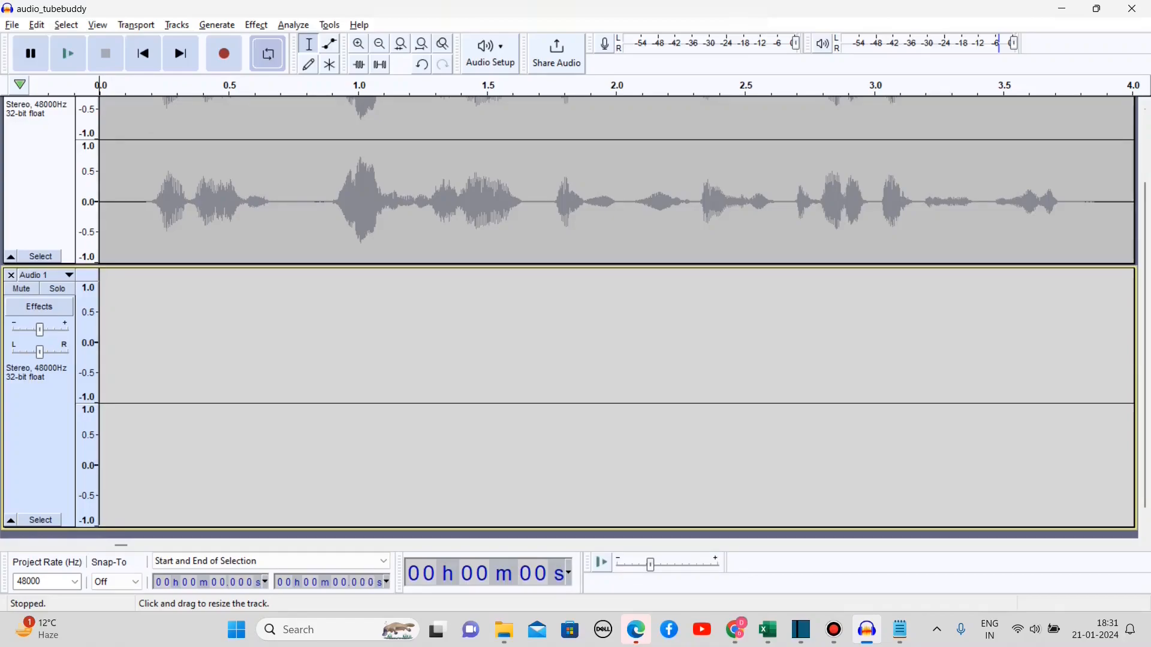
key(ctrl+v)
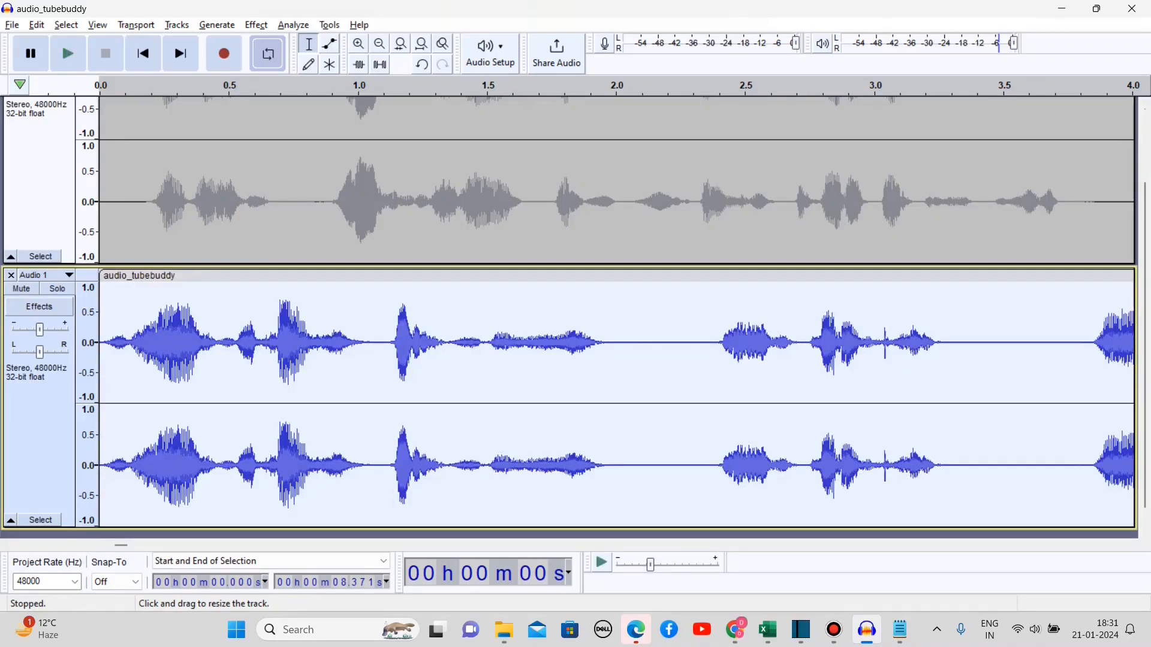
click(68, 54)
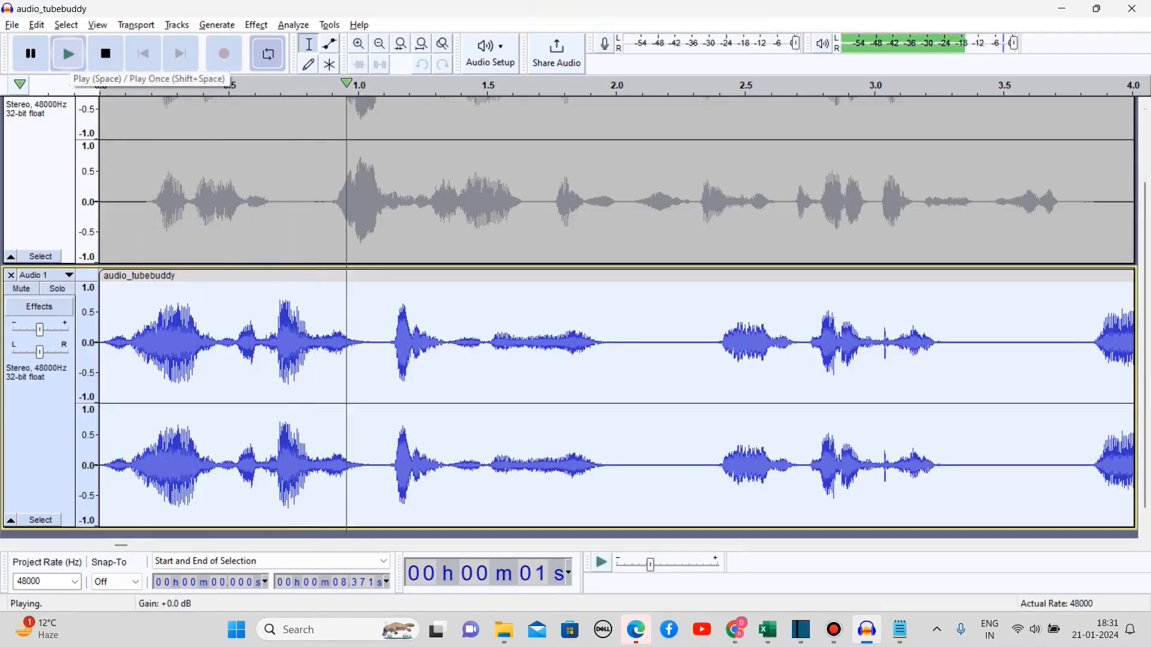
click(30, 54)
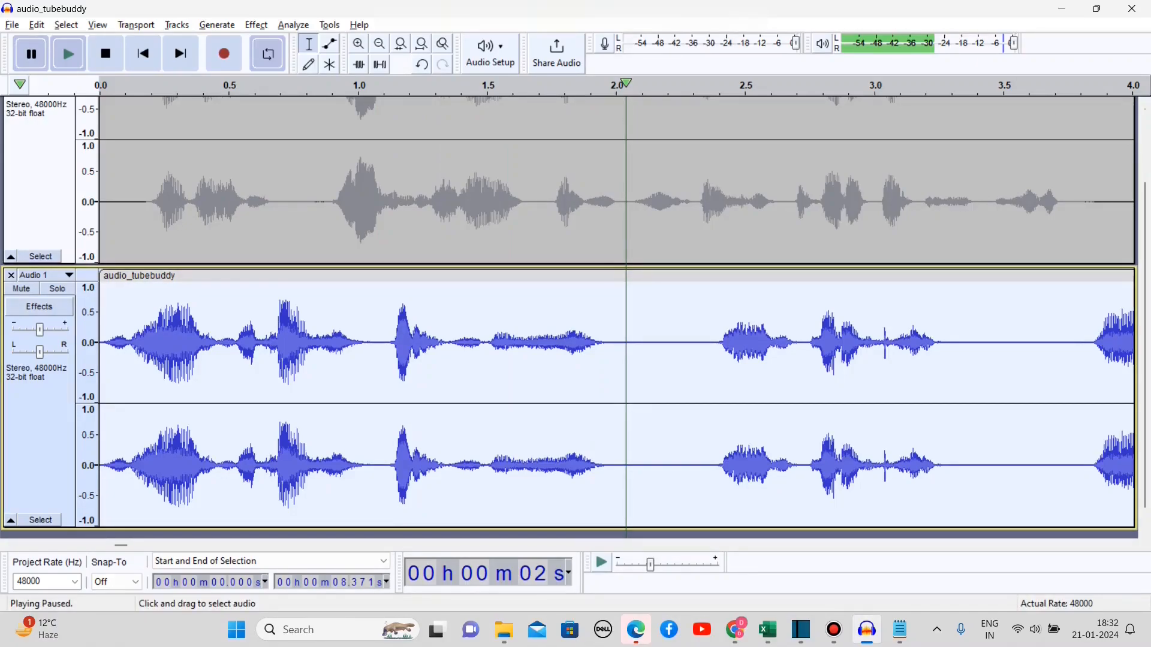
- Plot the frequency spectrum of the pasted audio with a size of 2048, examine it, and close the analysis
click(293, 25)
click(332, 81)
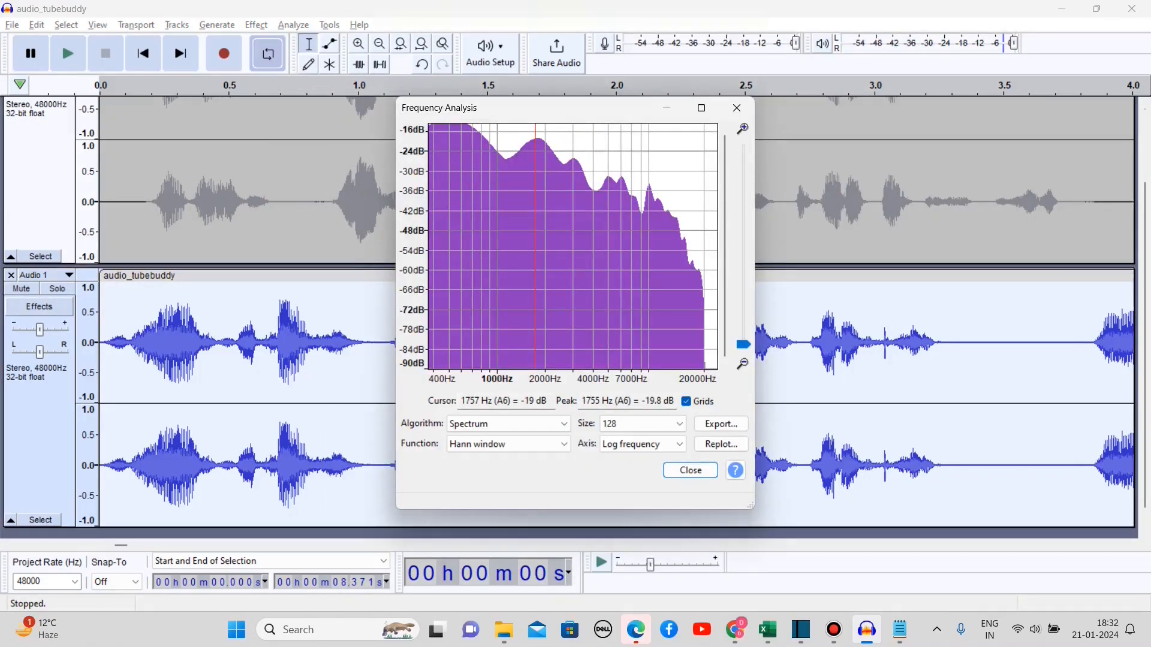
click(642, 423)
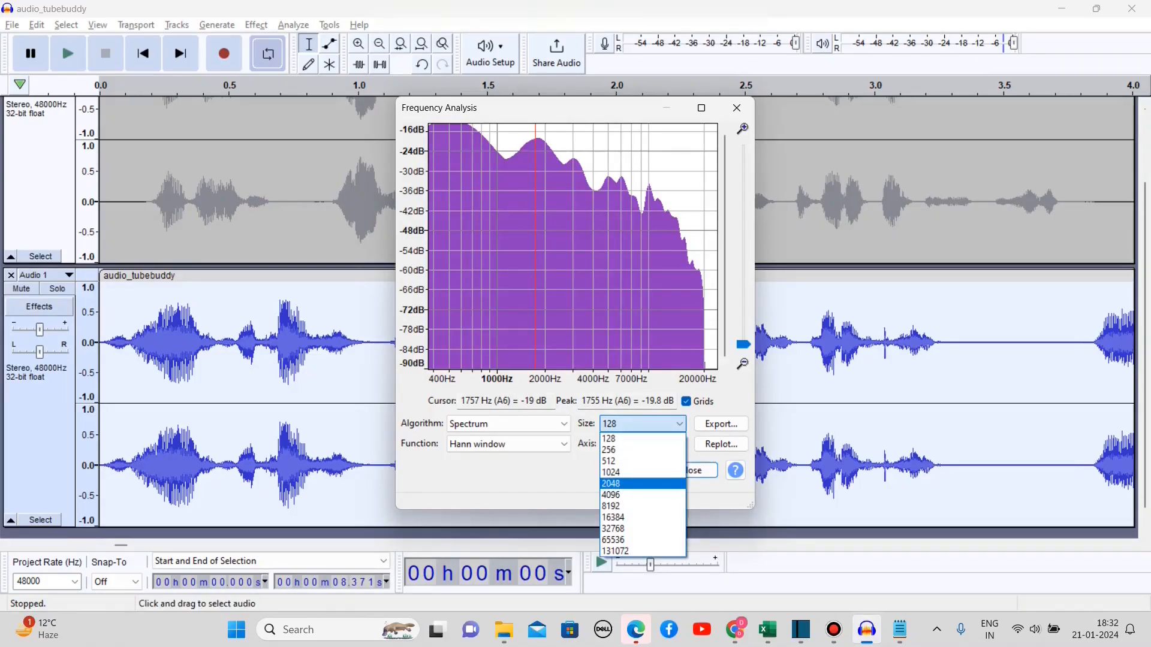
click(641, 484)
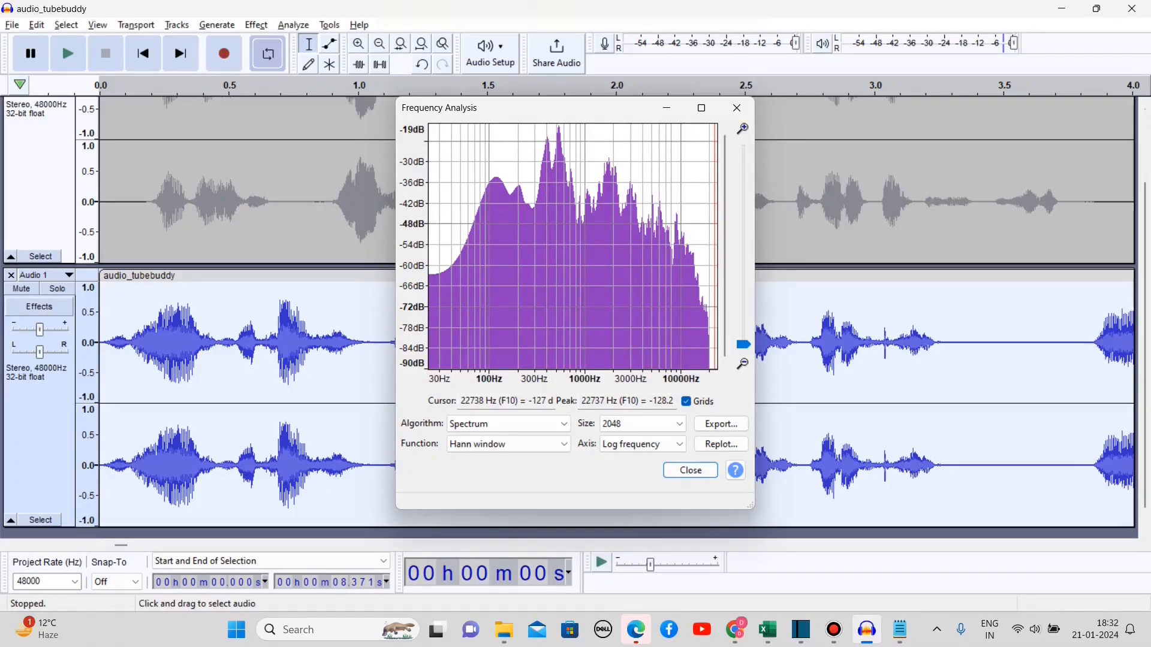
click(736, 108)
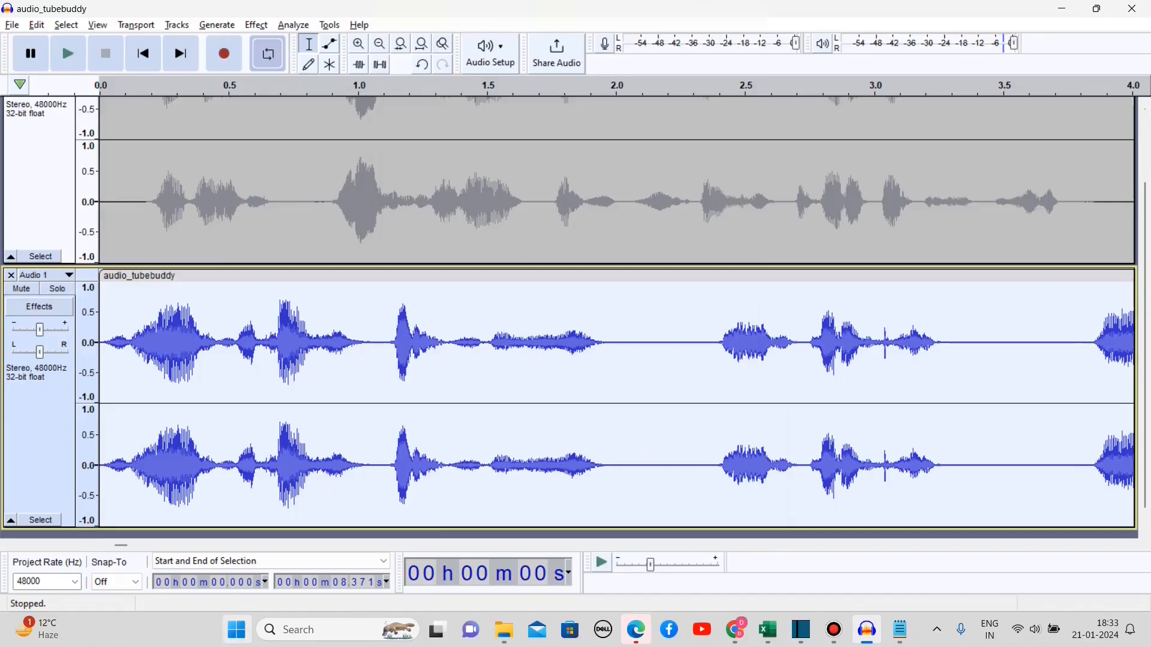
- Apply a High-Pass Filter to the pasted audio with a 1000 Hz frequency and 12 dB per octave roll-off
click(256, 25)
mouse_move(295, 161)
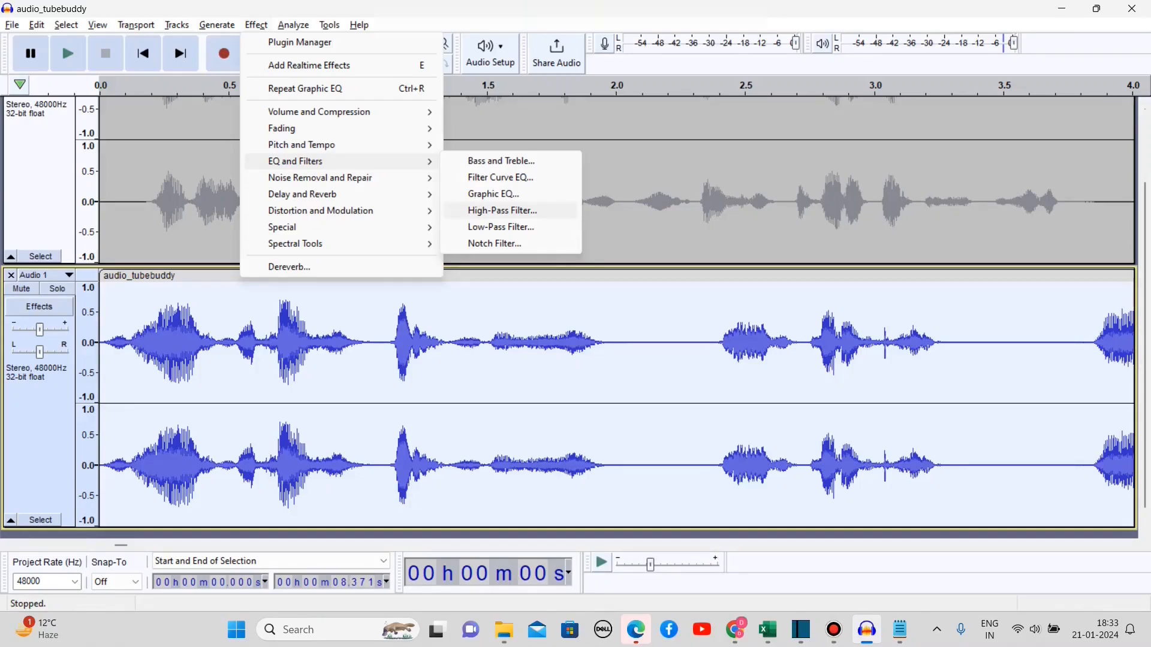
click(502, 210)
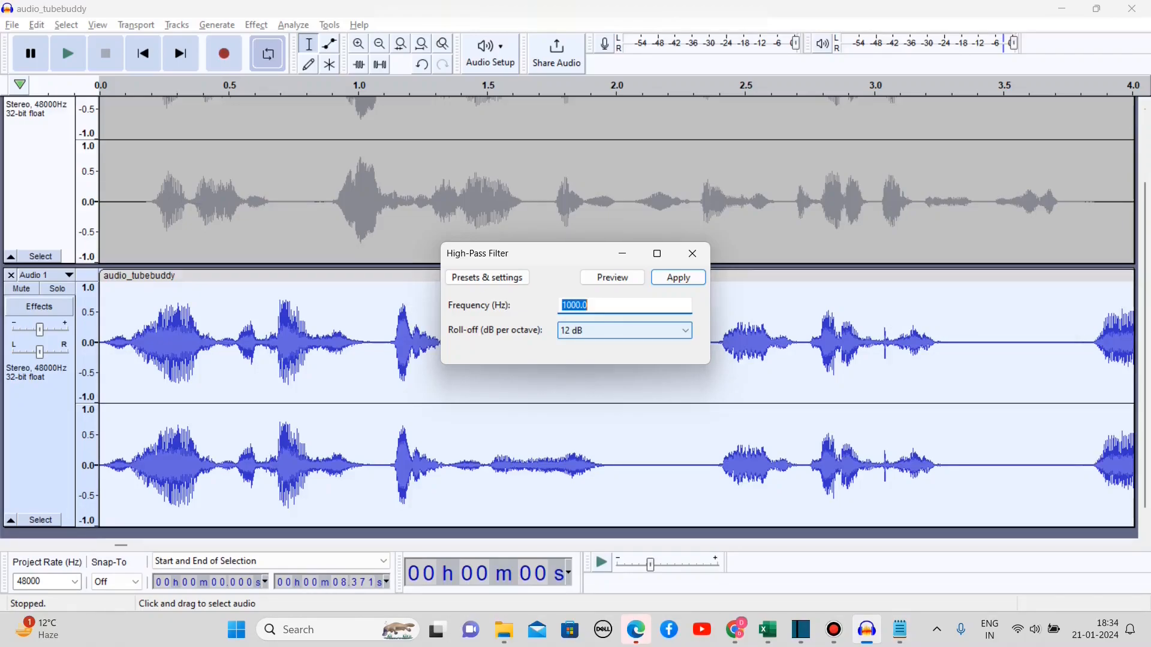
key(Return)
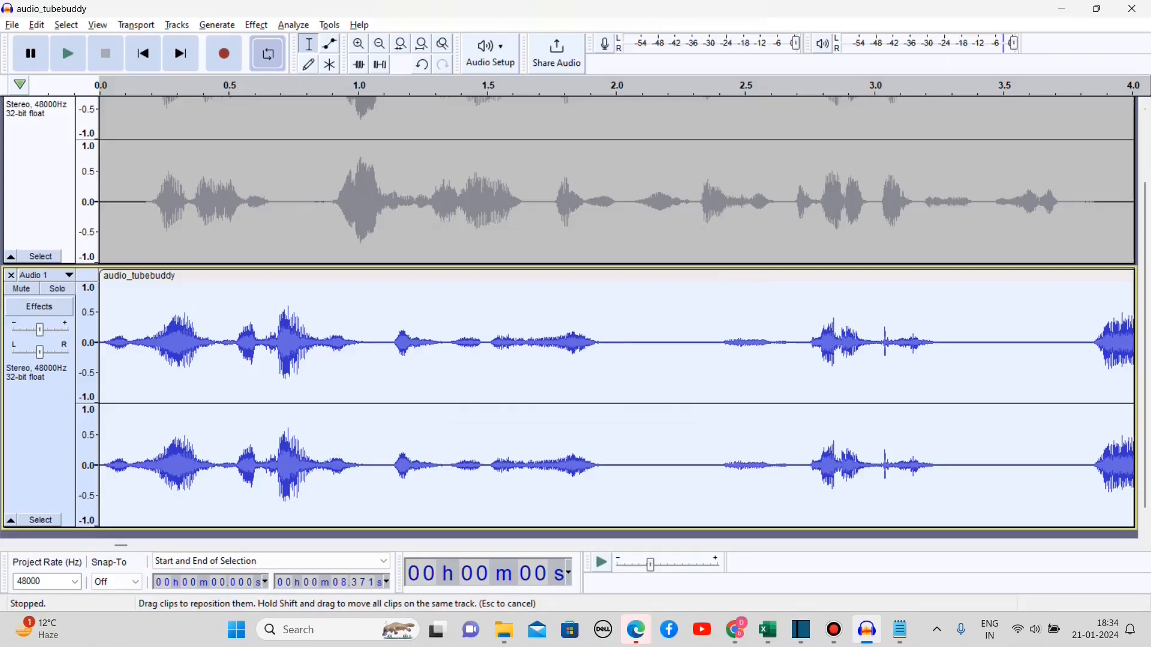
- Export the filtered audio as an MP3, replacing the existing audio_tubebuddy_test file in Shotcut_Videos and leaving the metadata tags empty
click(12, 24)
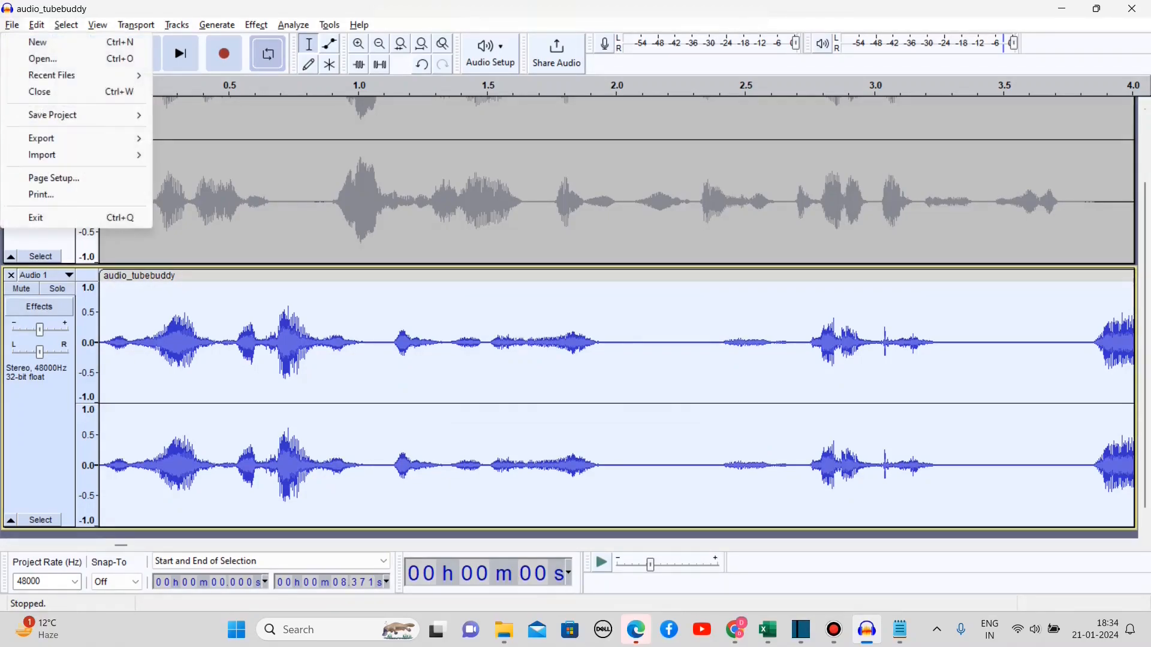
mouse_move(83, 138)
click(205, 137)
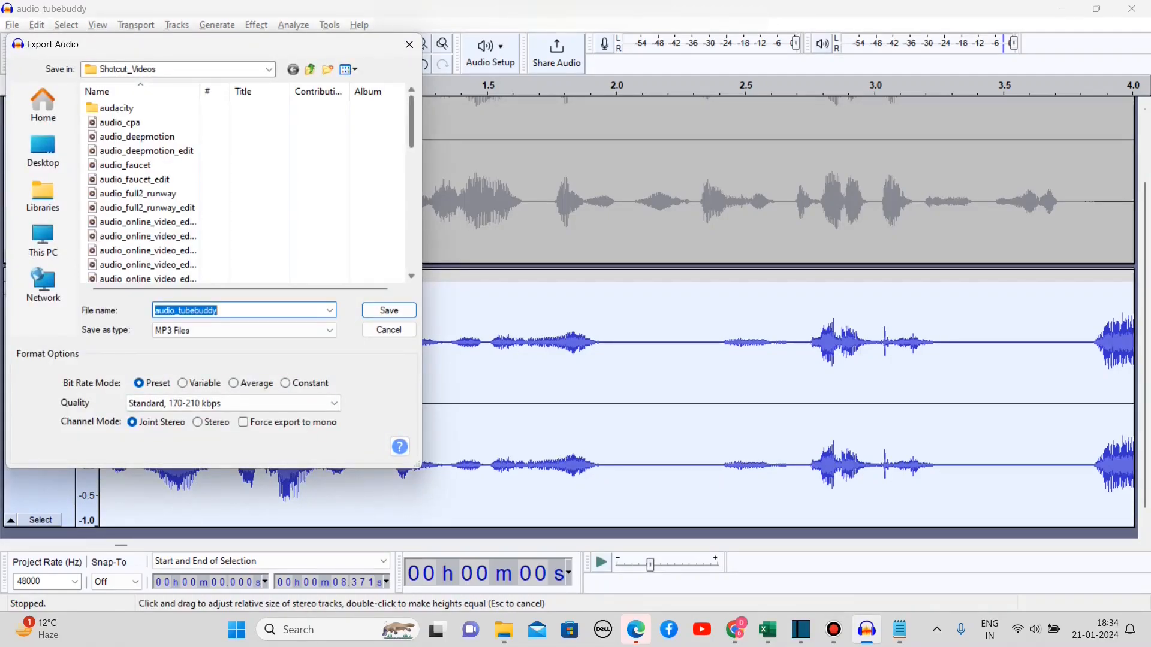
click(412, 222)
click(143, 221)
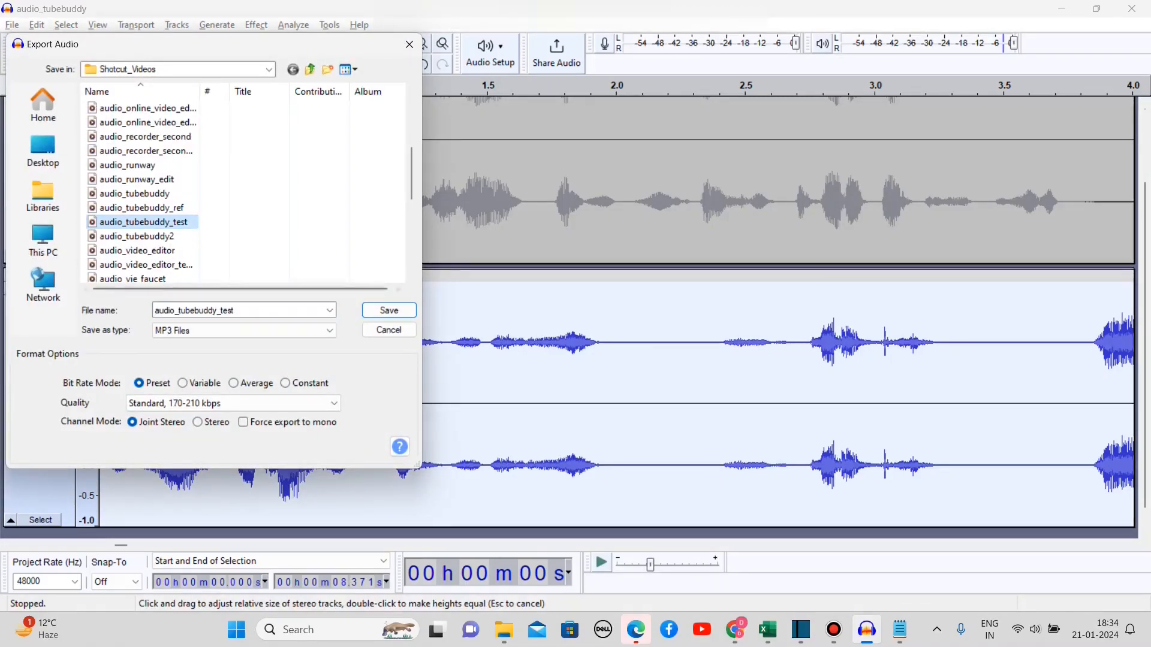
click(389, 310)
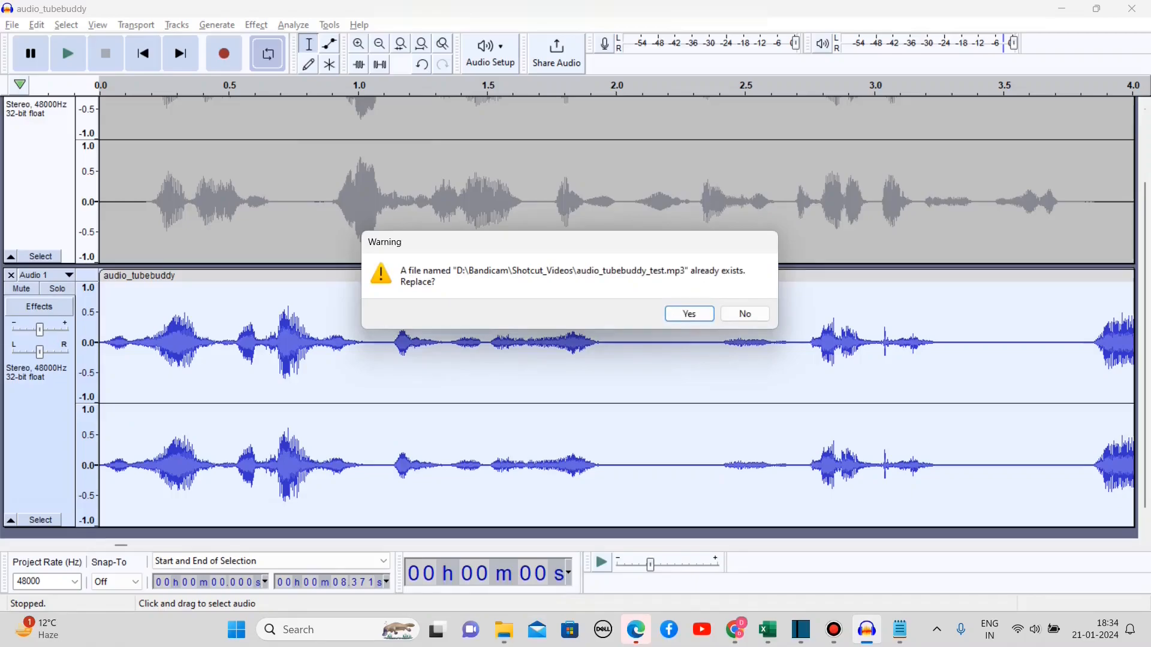
key(Return)
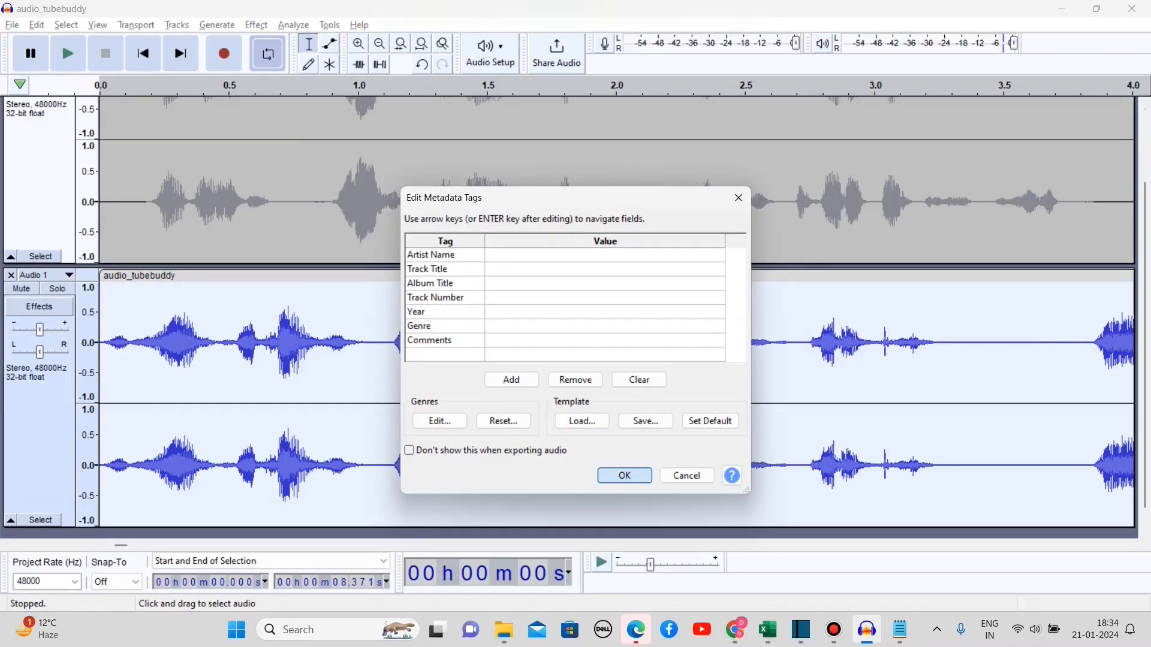
key(Return)
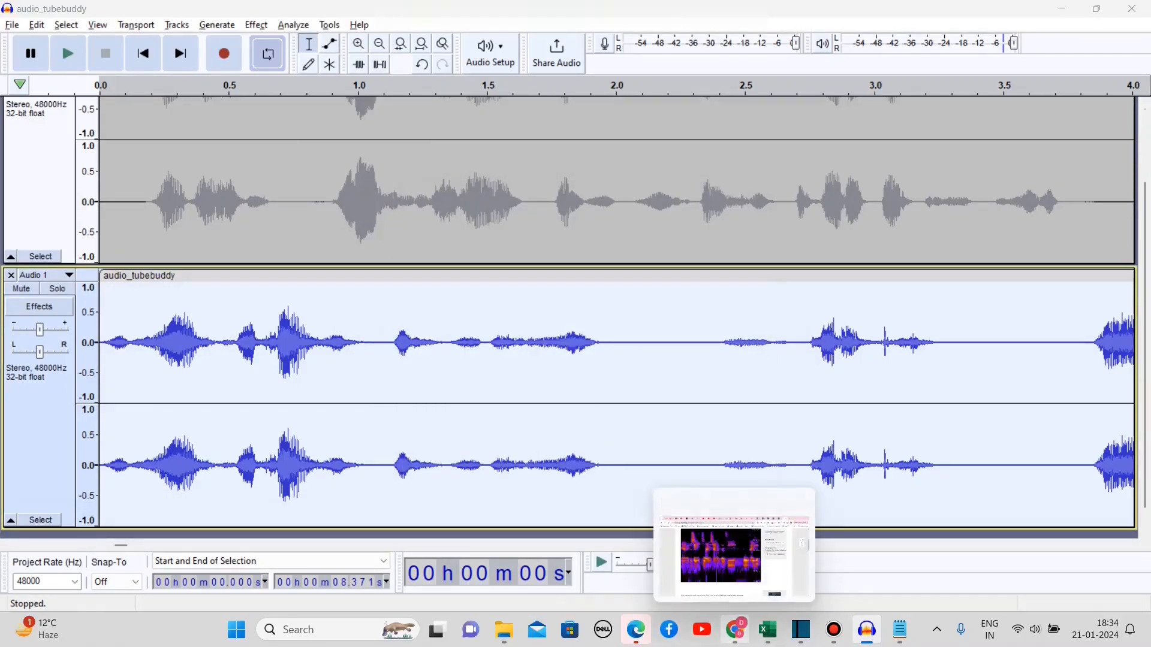
- Switch to Chrome, open academo.org/demos/spectrum-analyzer/ in a new tab, and enable its logarithmic frequency scale
click(734, 629)
key(ctrl+l)
key(ctrl+c)
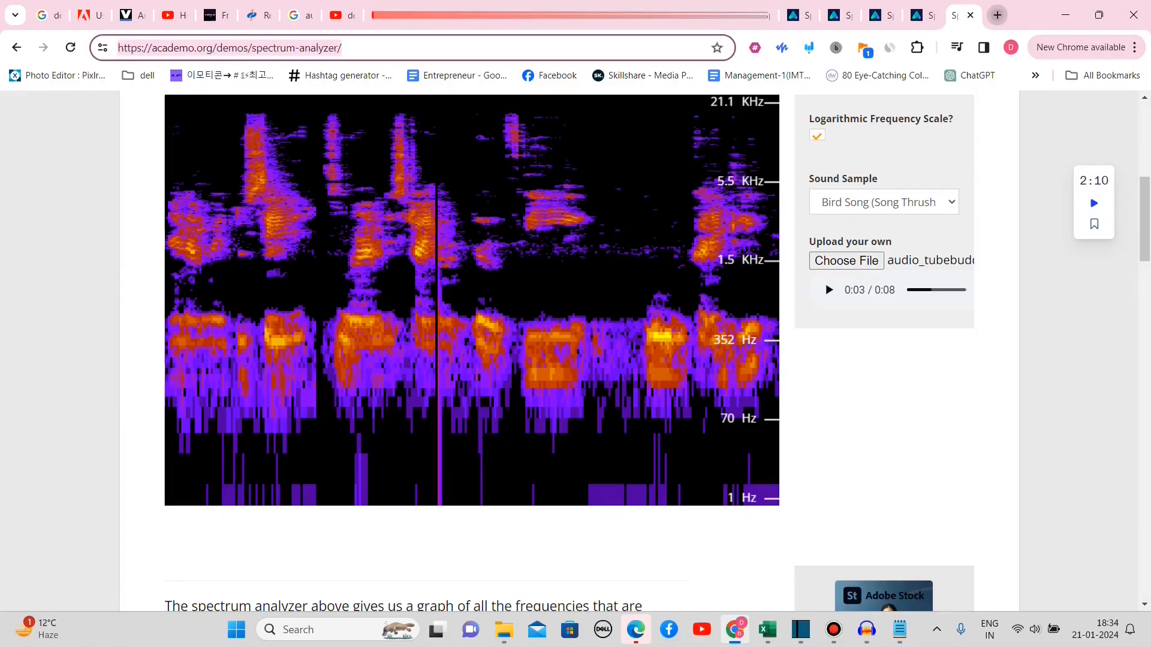
click(996, 15)
key(ctrl+v)
key(Return)
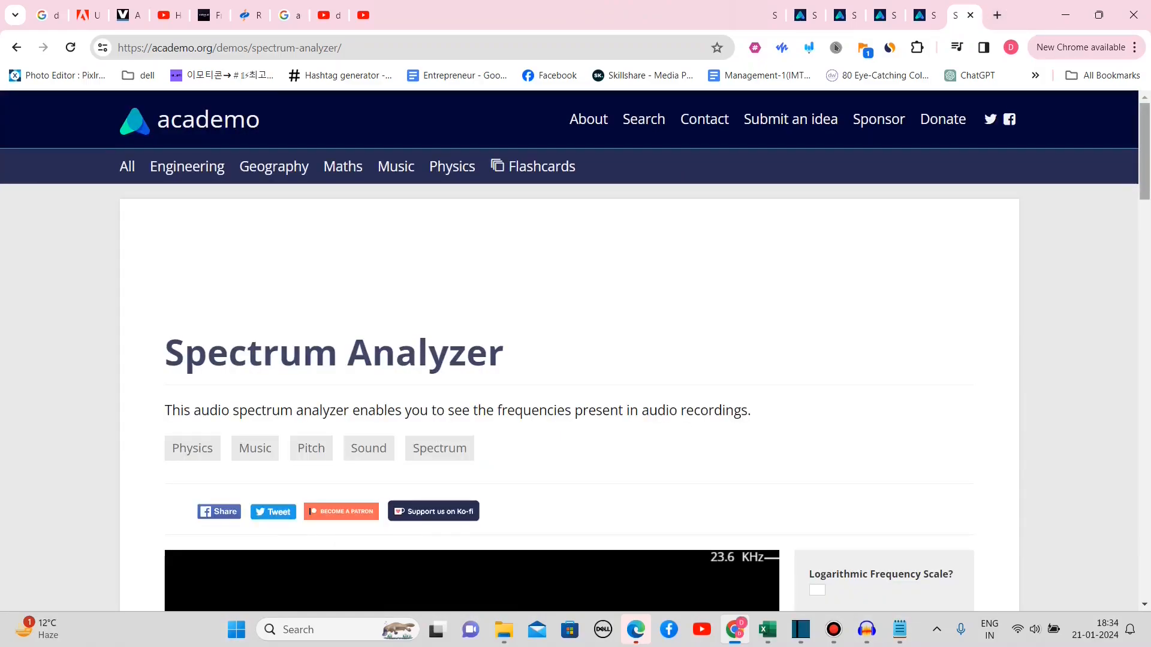
click(1144, 270)
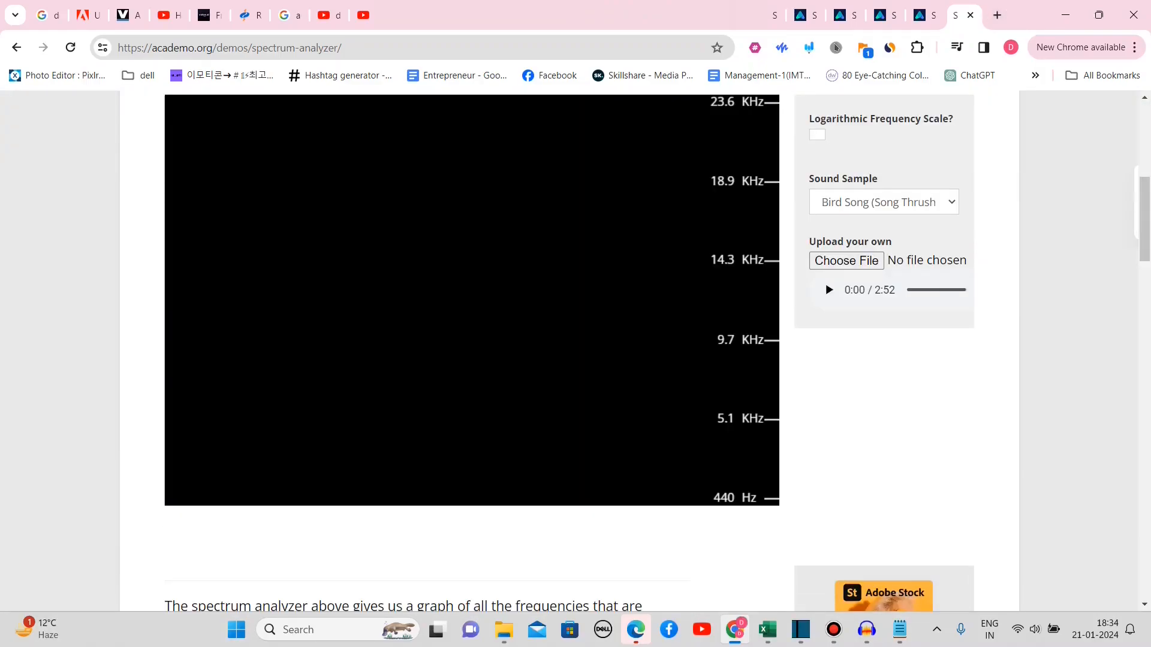
click(817, 135)
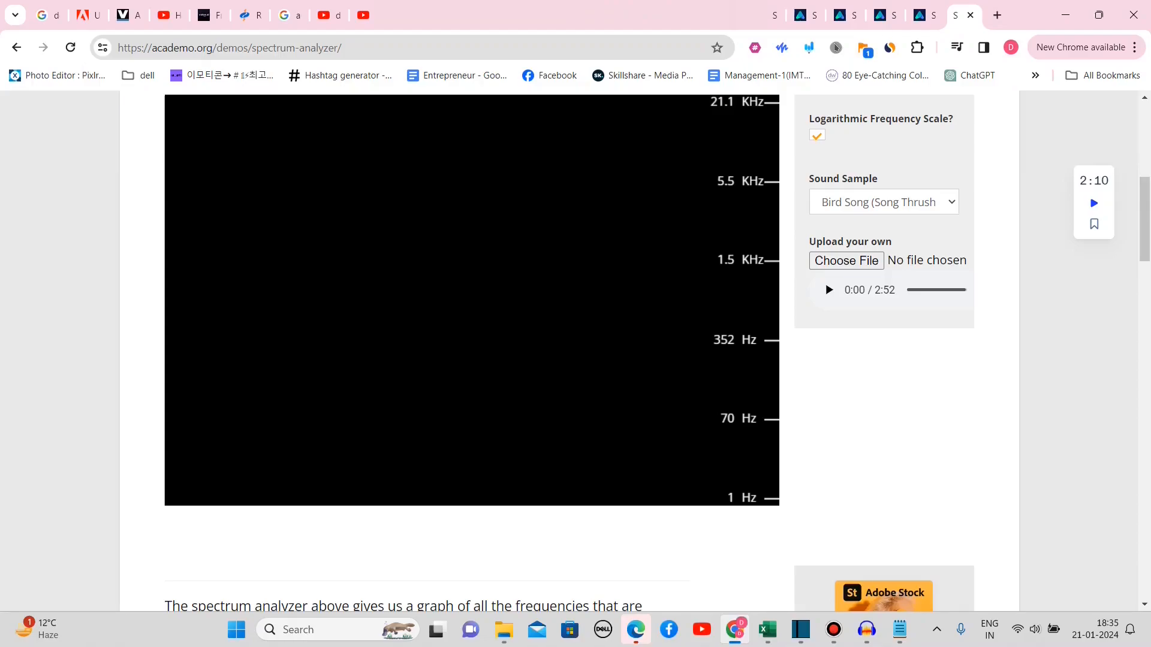
- Upload the exported audio_tubebuddy_test file to the spectrum analyzer, play it to draw its spectrogram, and pause playback
click(847, 261)
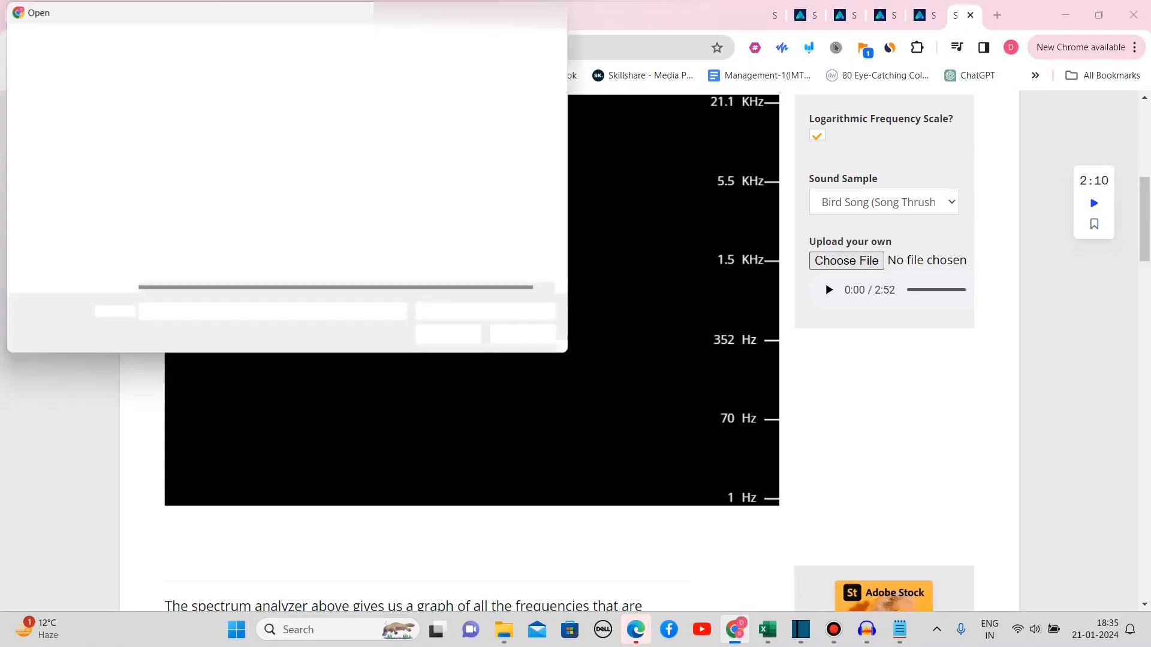
scroll(340, 189, down, 3)
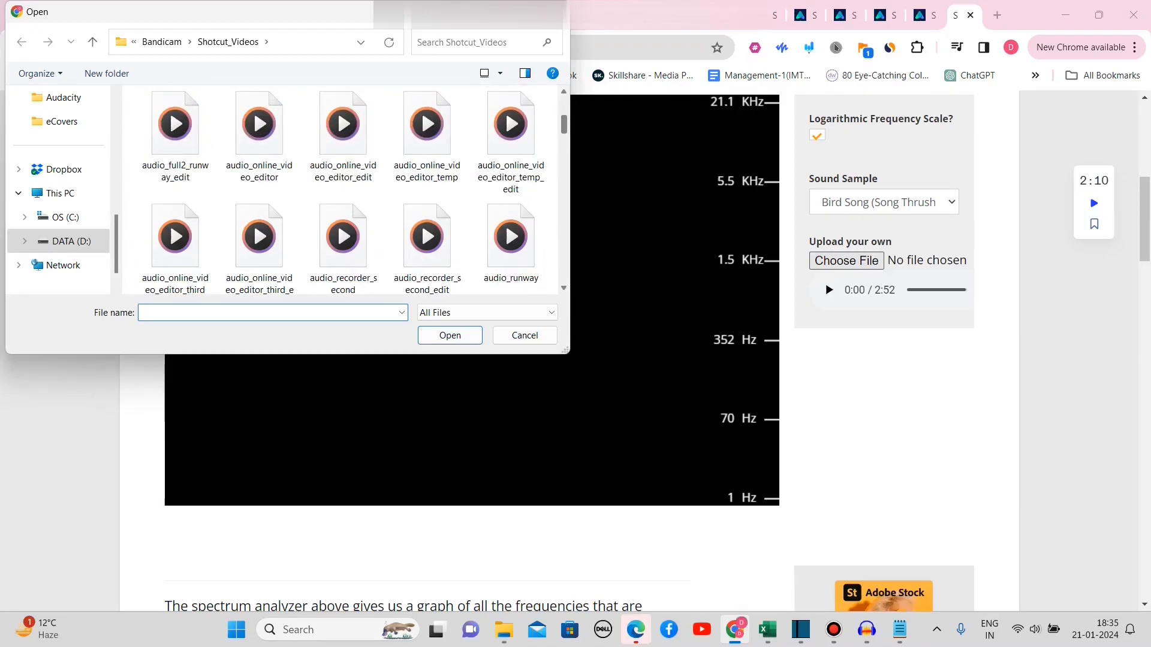
scroll(426, 246, down, 1)
double_click(427, 240)
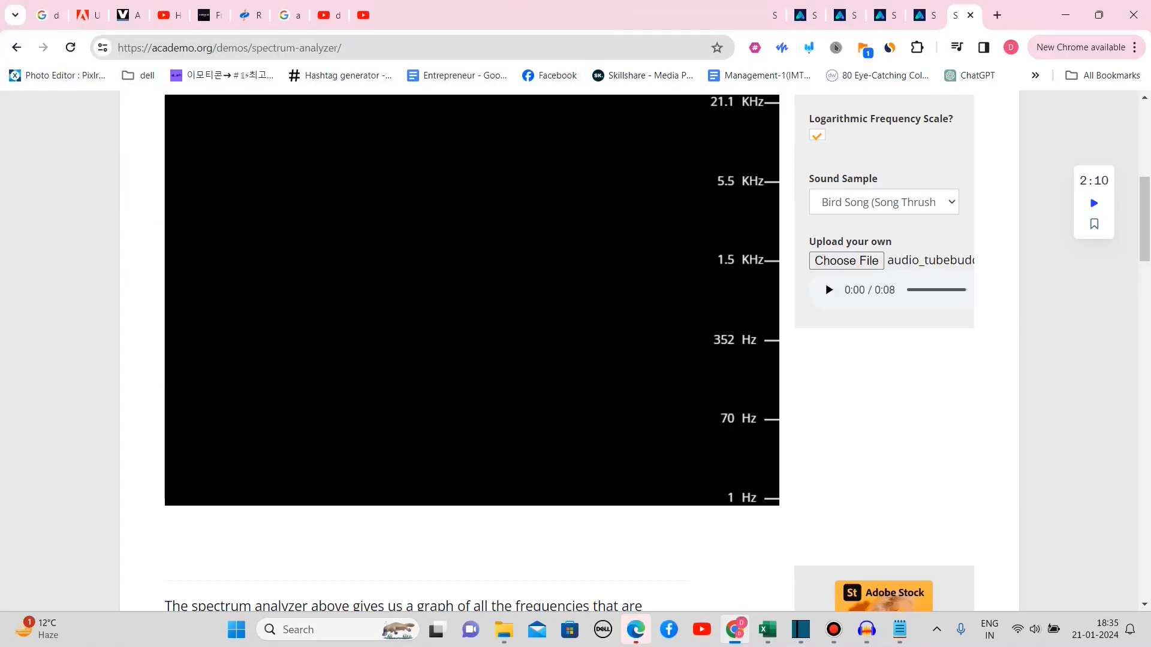
click(829, 290)
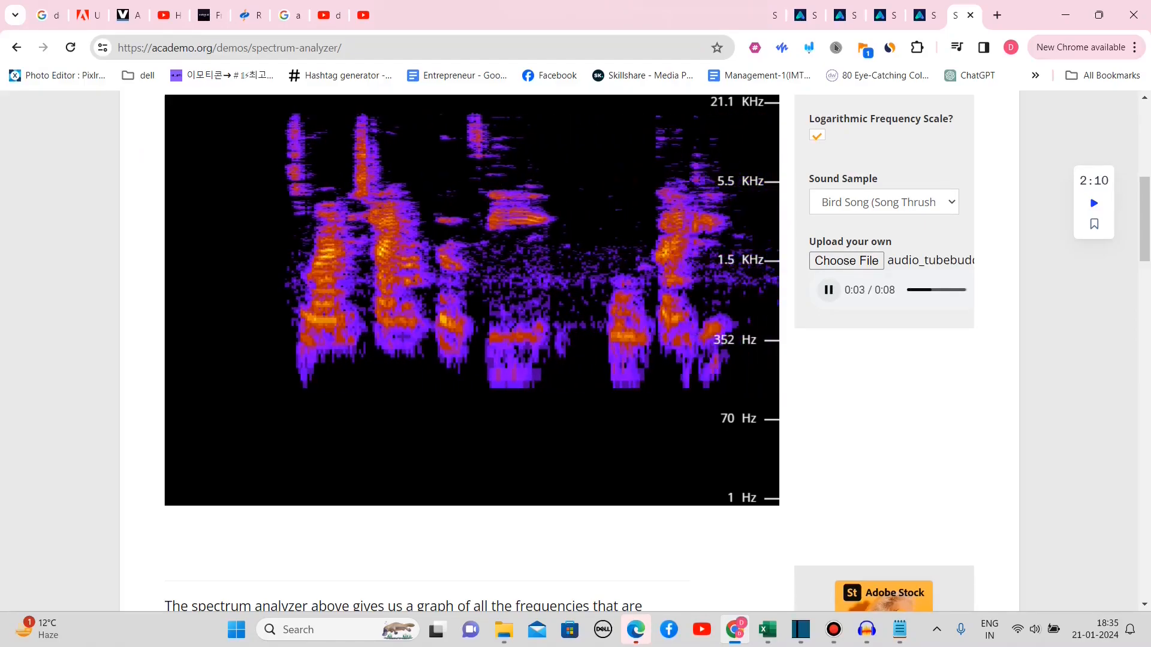
click(829, 290)
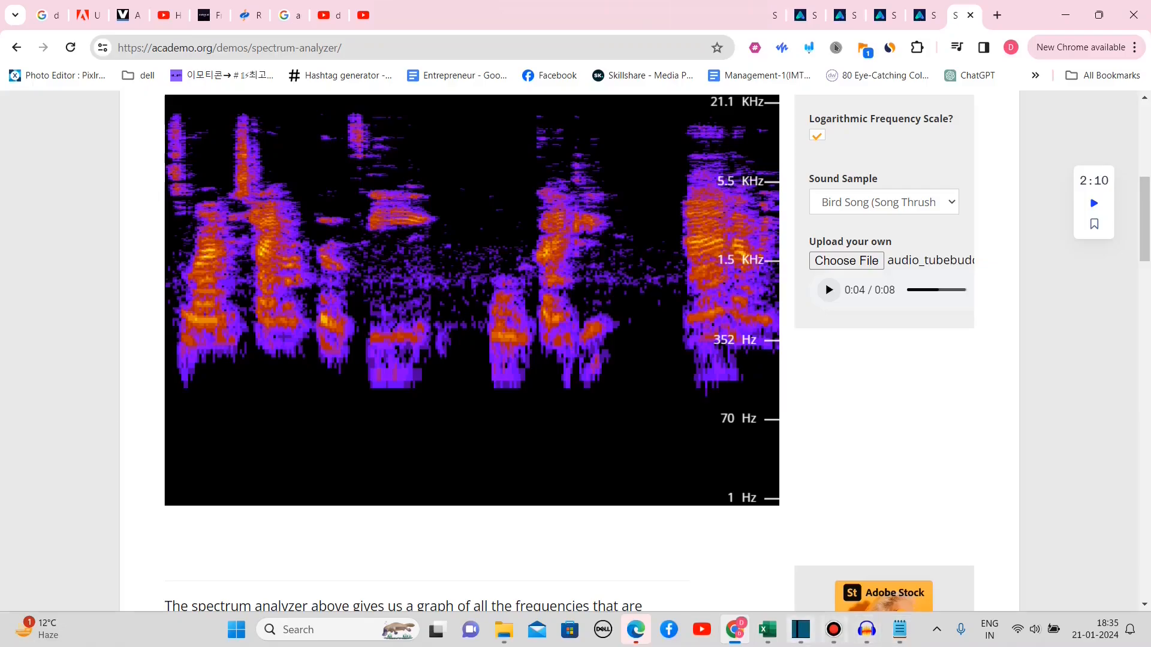
- Switch back to Audacity and open the EQ and Filters effects for the selected audio
click(866, 629)
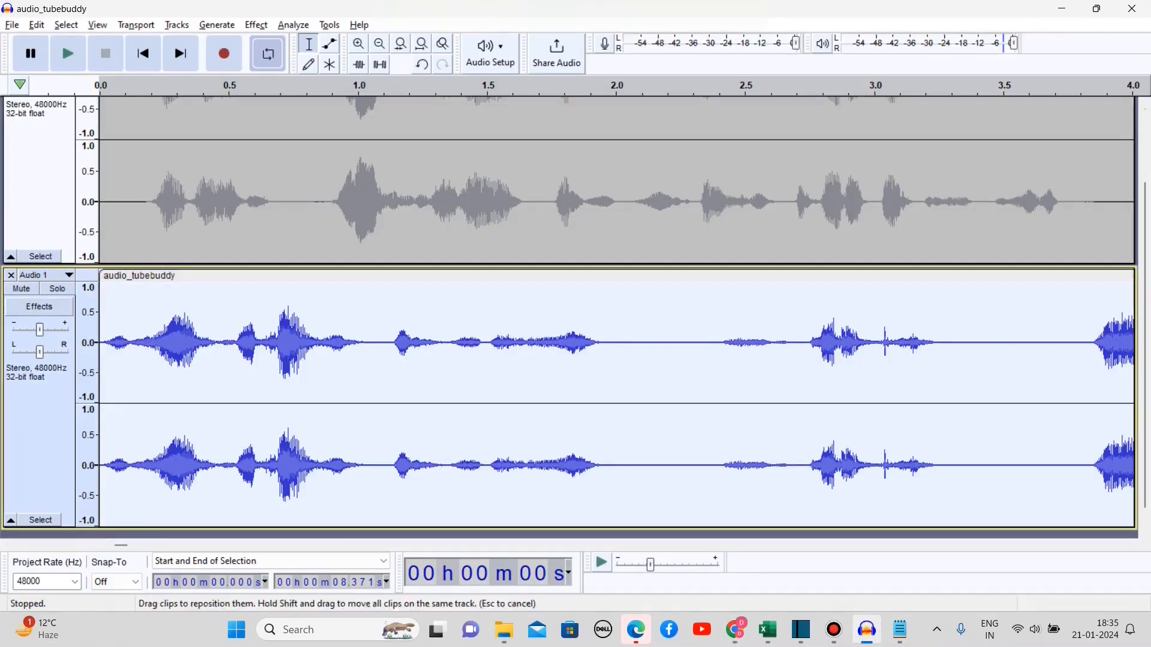
click(256, 24)
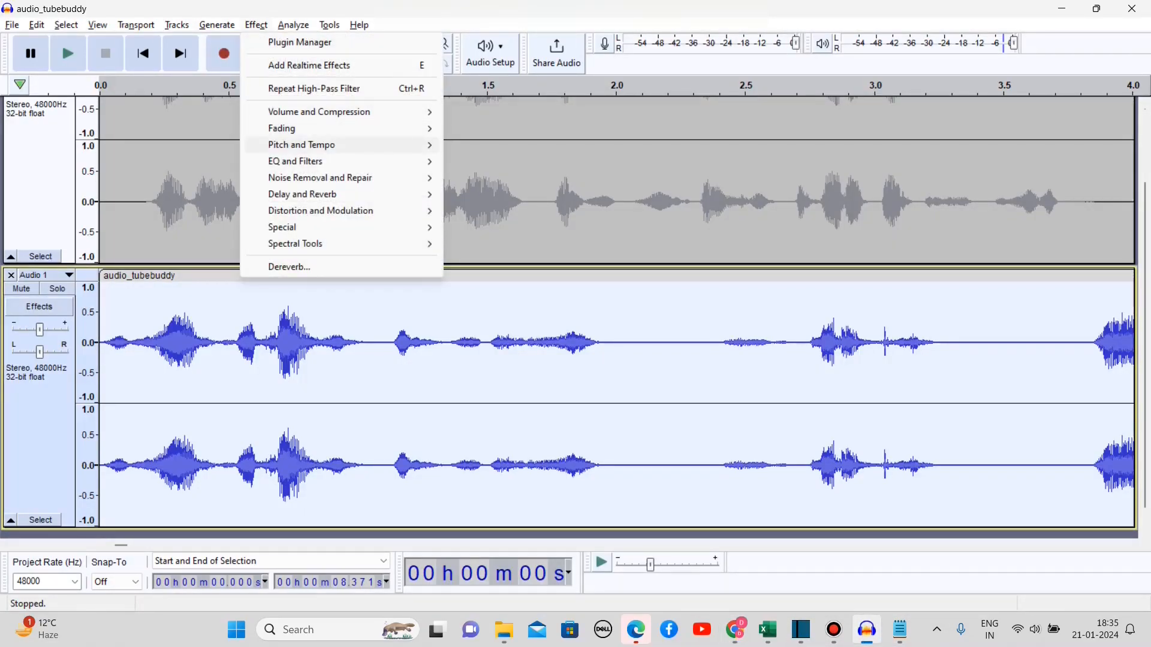
mouse_move(348, 161)
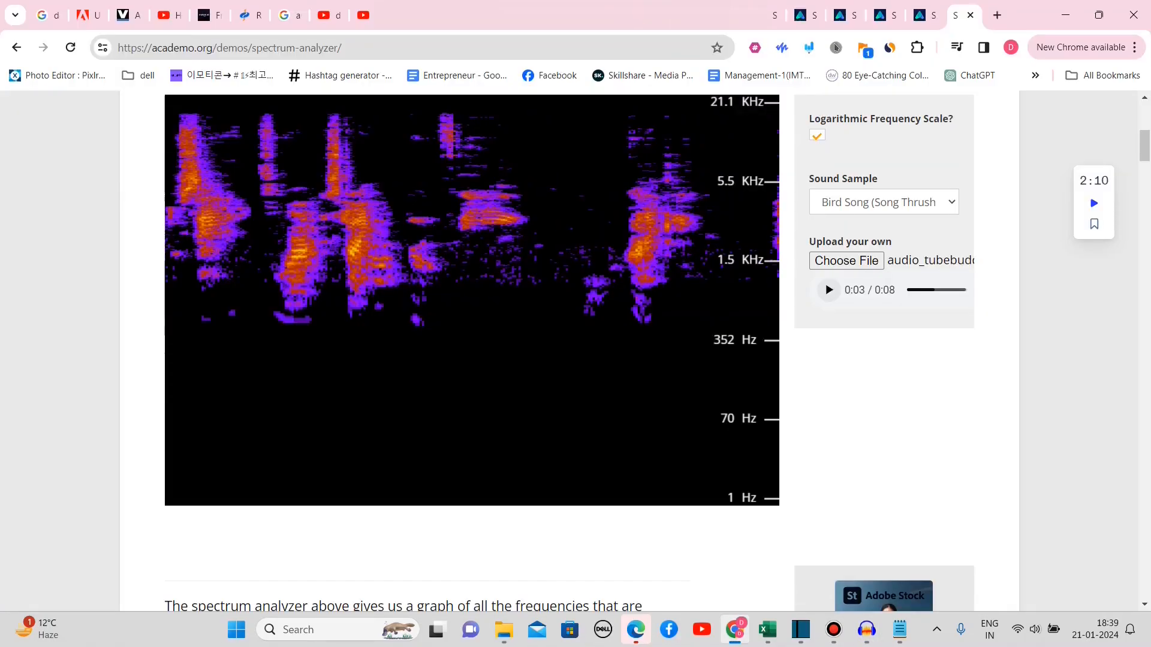
- Resume the uploaded sample in the web spectrum analyzer to examine its low-frequency content, and pause it
key(space)
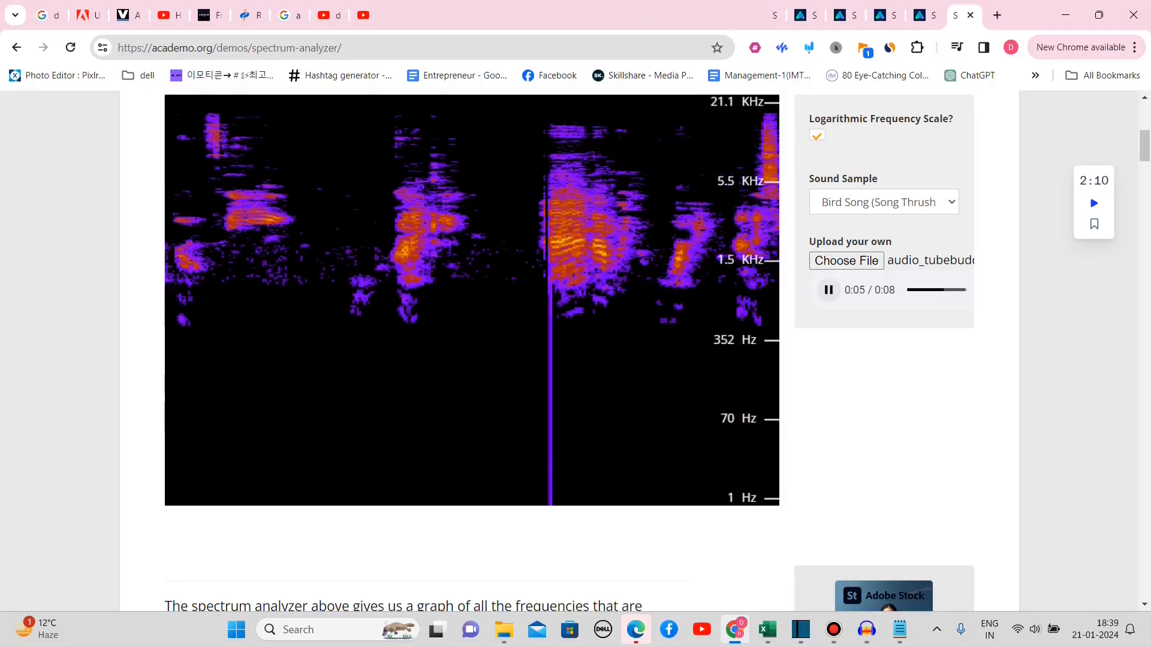
key(space)
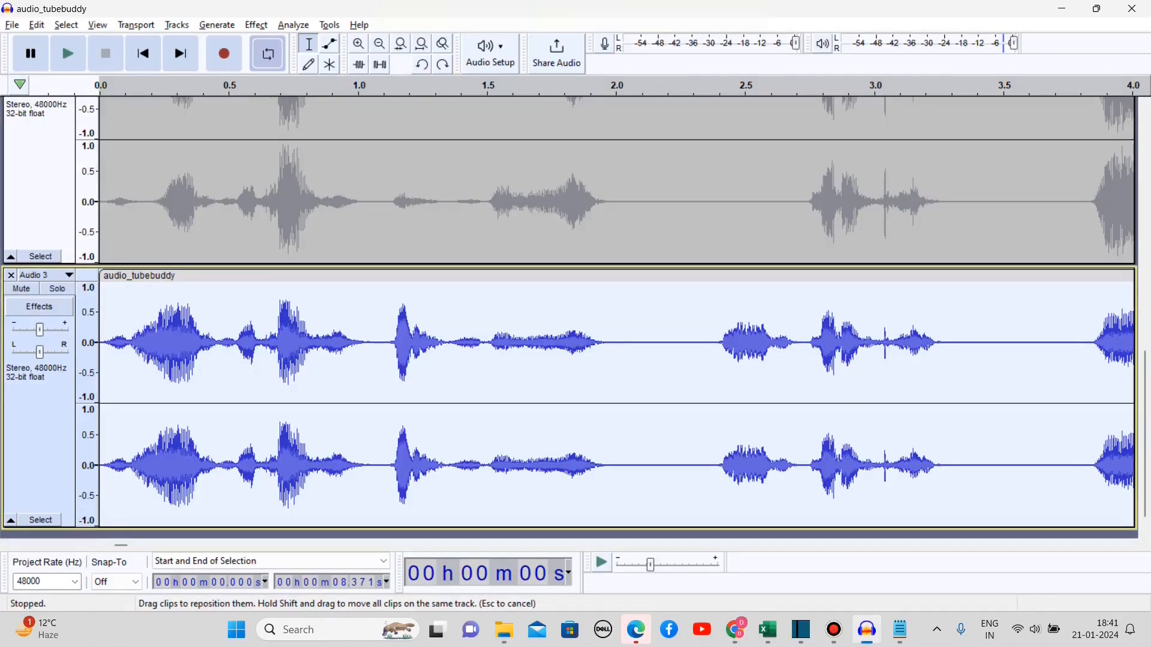
- Apply a Low-Pass Filter to the Audio 3 track with a 500 Hz frequency and 24 dB roll-off
click(256, 24)
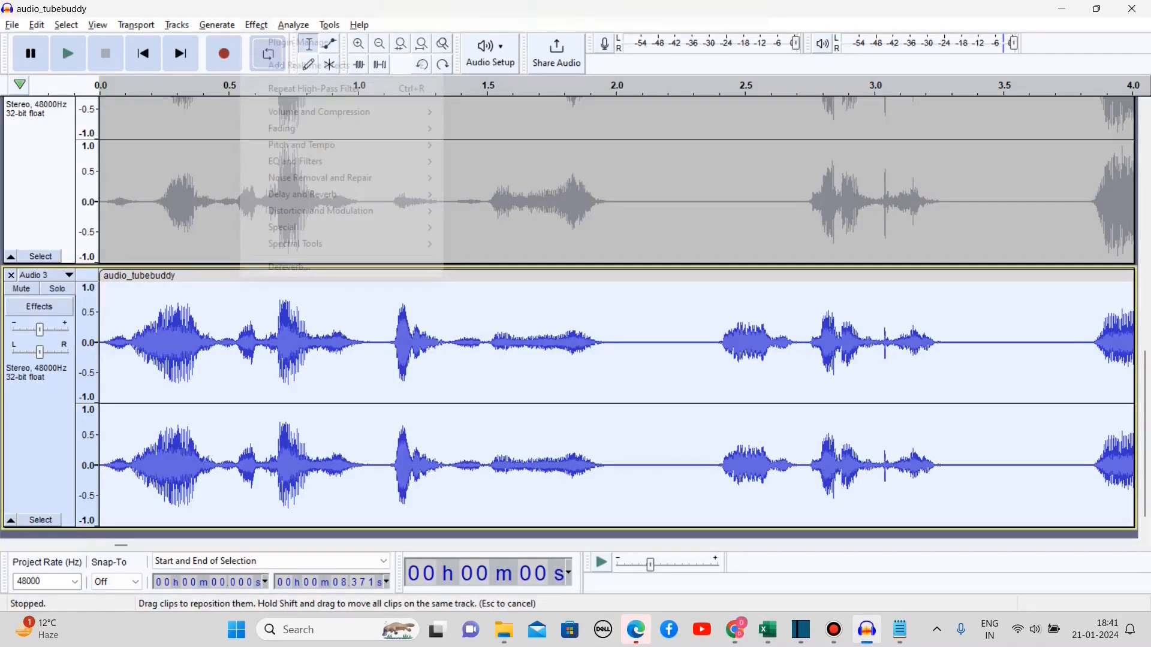
mouse_move(295, 162)
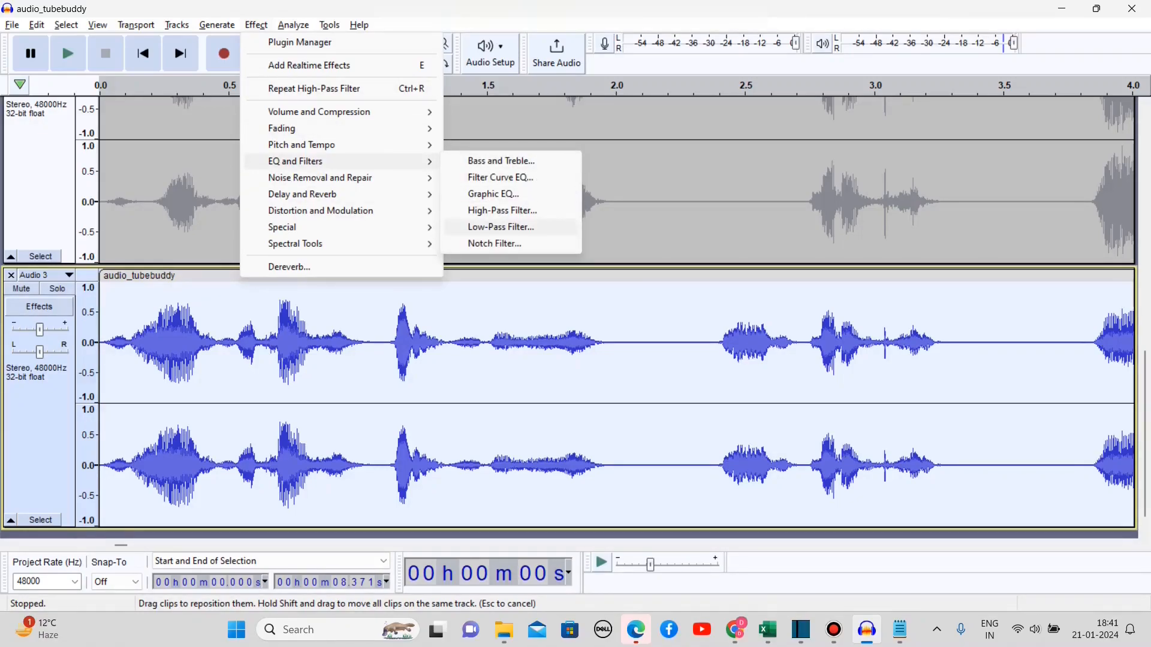
click(500, 227)
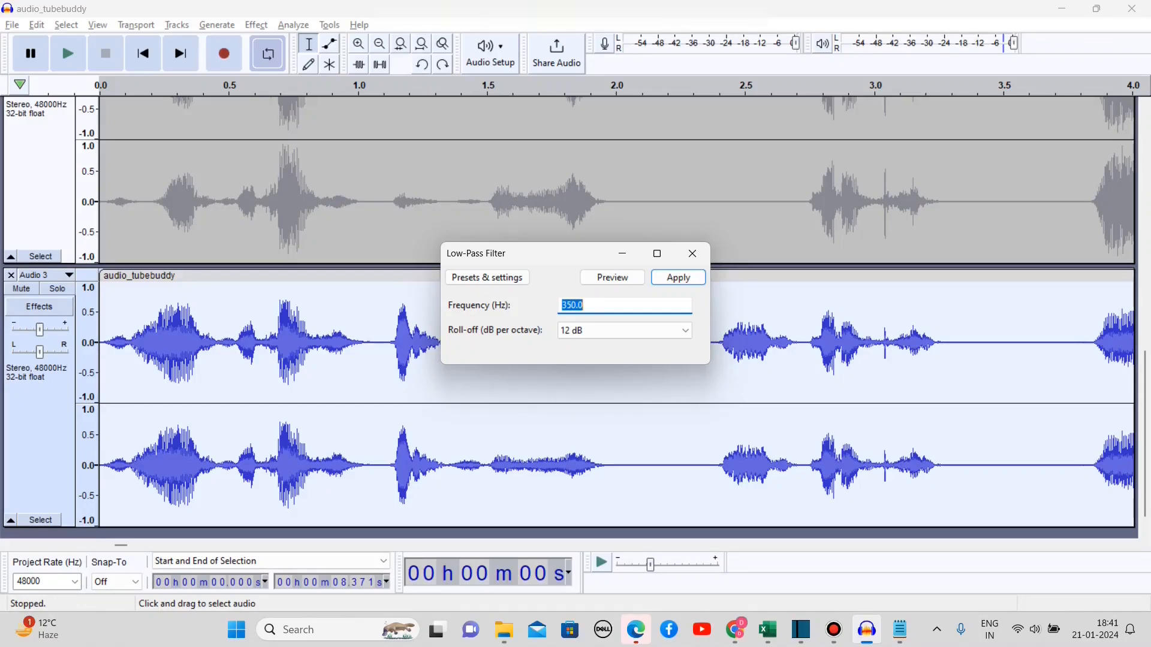
text(500)
click(624, 331)
click(624, 331)
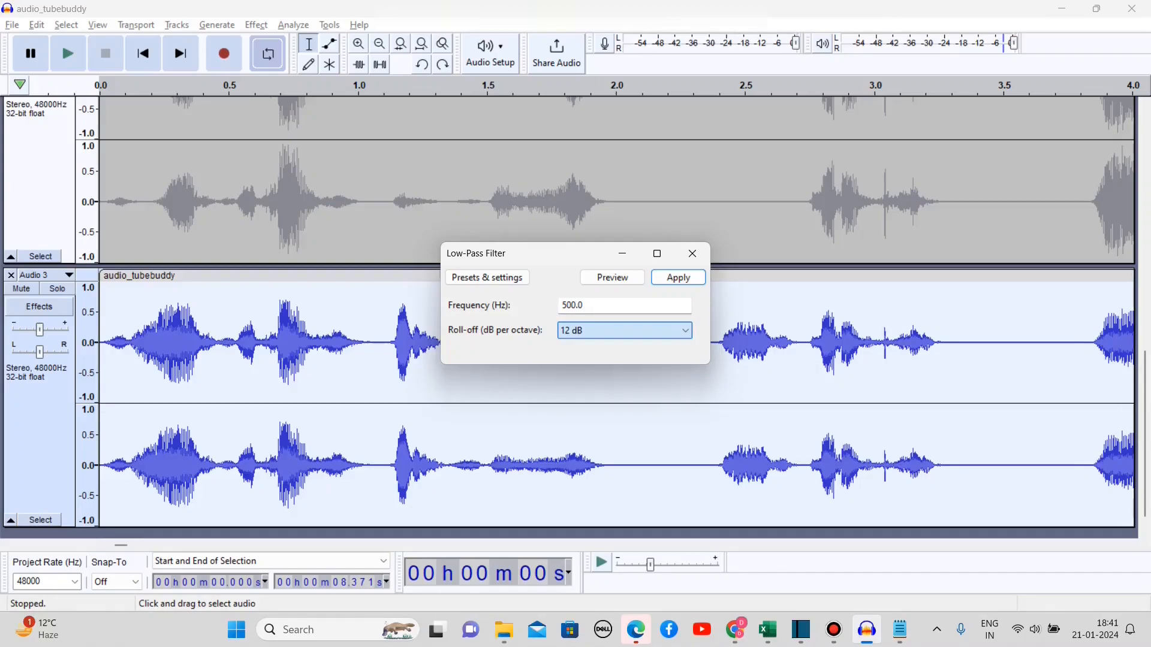
click(605, 367)
click(678, 277)
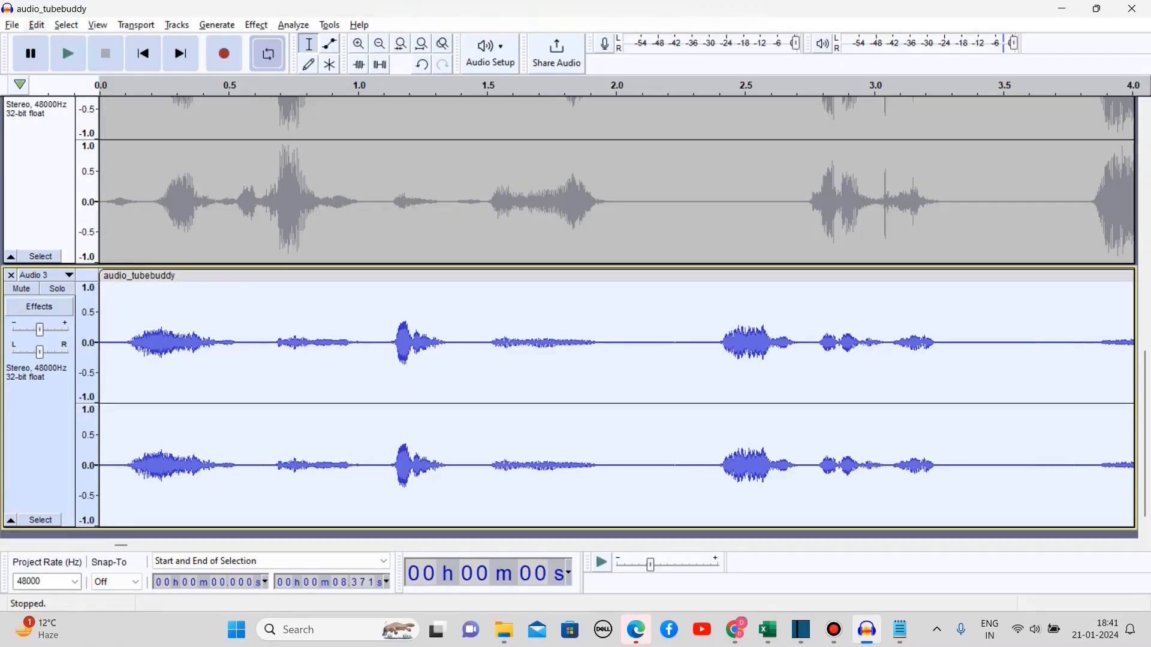
- Export the low-pass-filtered audio as MP3
click(12, 25)
mouse_move(60, 139)
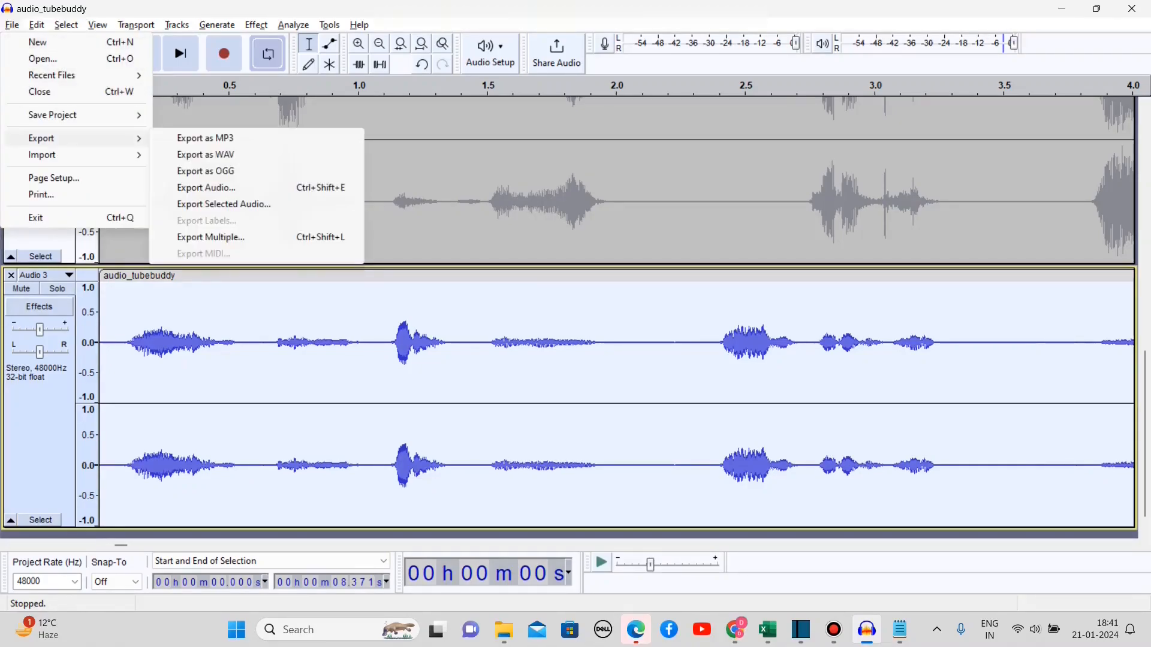
click(205, 138)
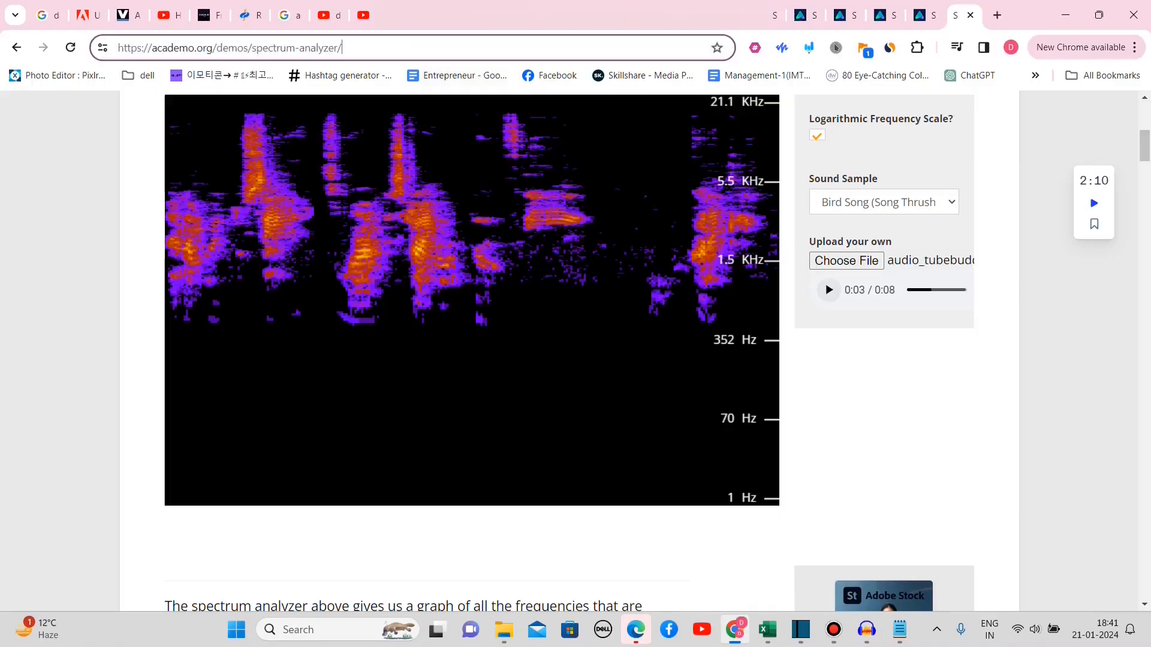
- Load academo.org/demos/spectrum-analyzer/ in a new Chrome tab and pause the uploaded low-pass sample after viewing its spectrogram
click(384, 47)
key(ctrl+c)
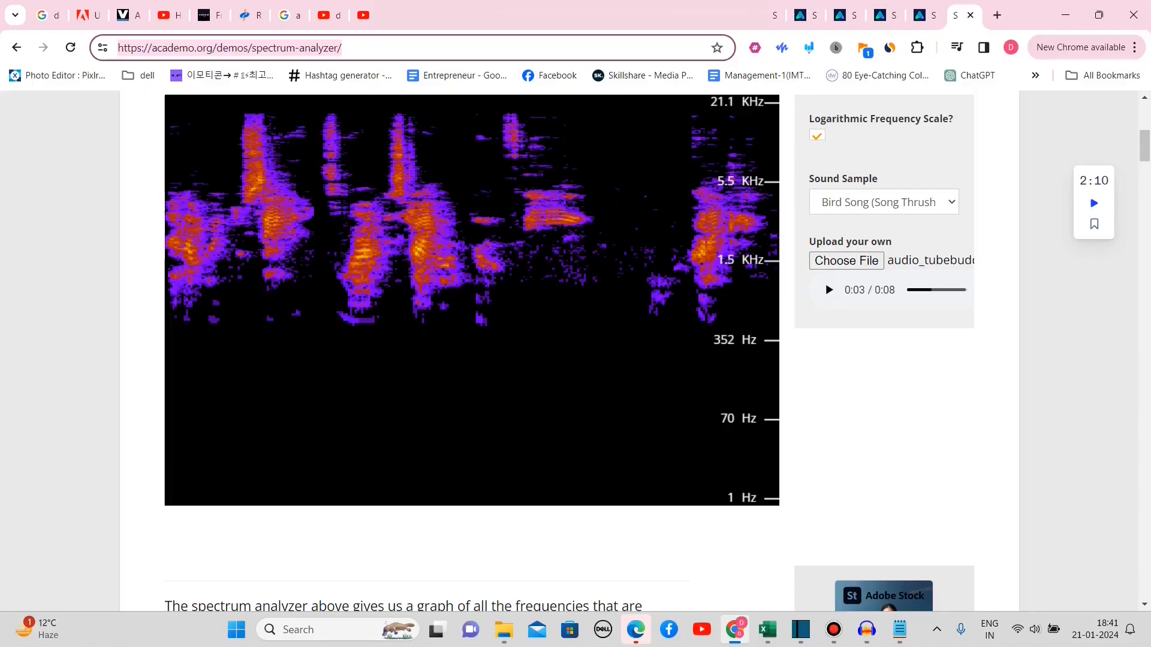
click(997, 15)
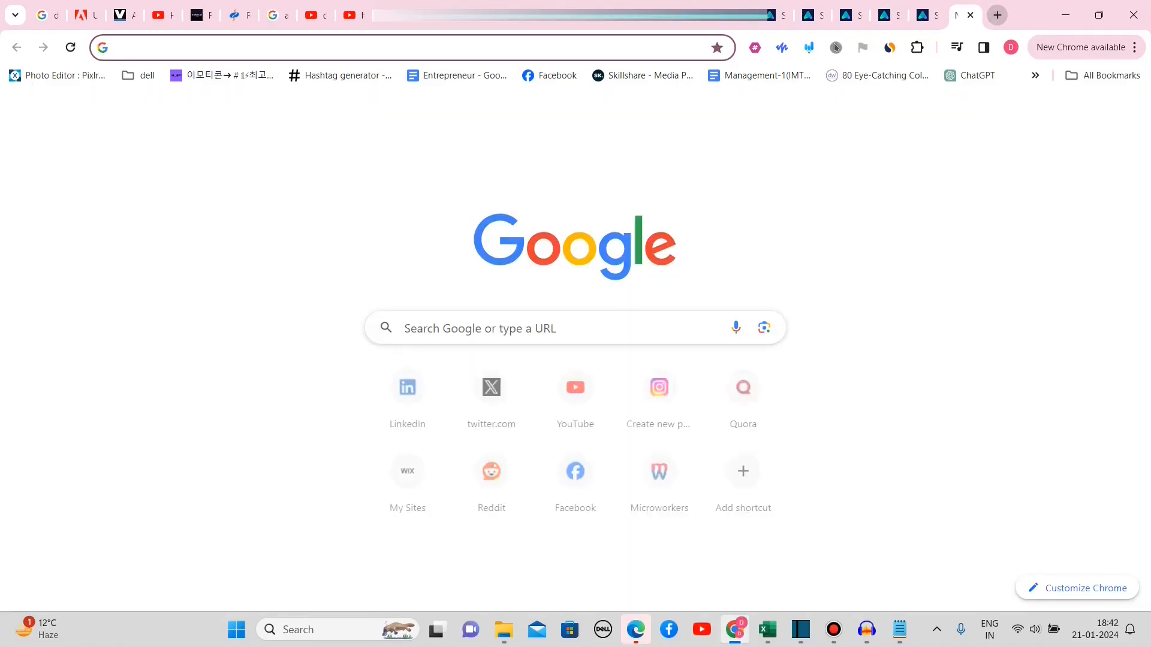
key(ctrl+v)
key(Return)
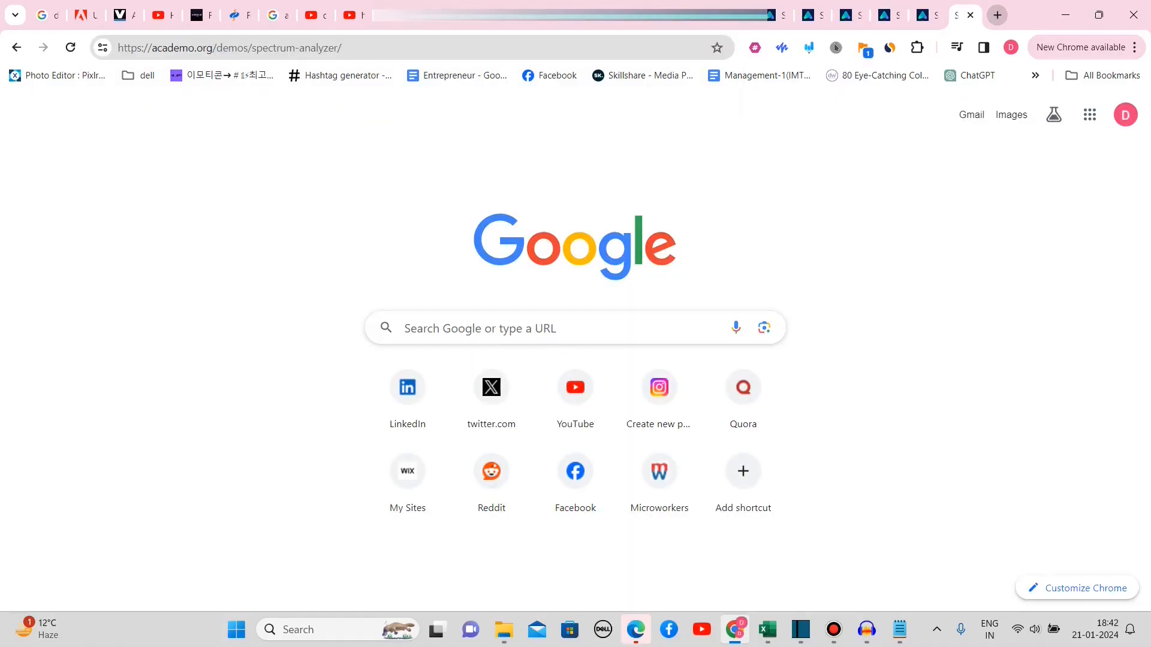
scroll(576, 351, down, 5)
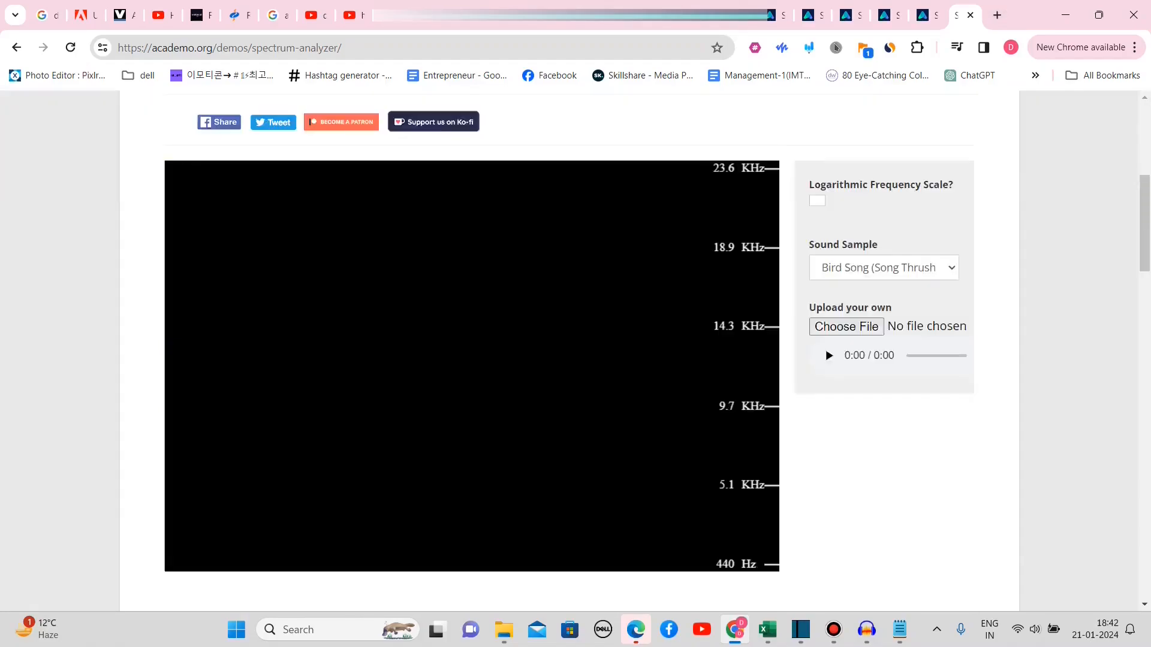
scroll(472, 360, down, 1)
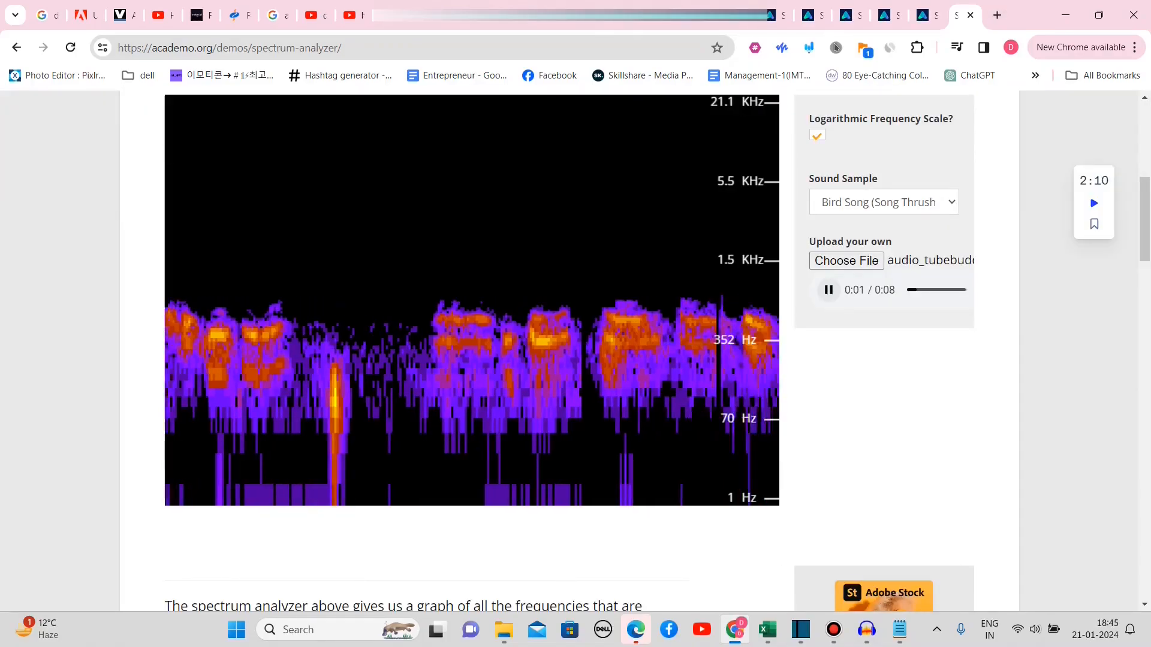
click(829, 290)
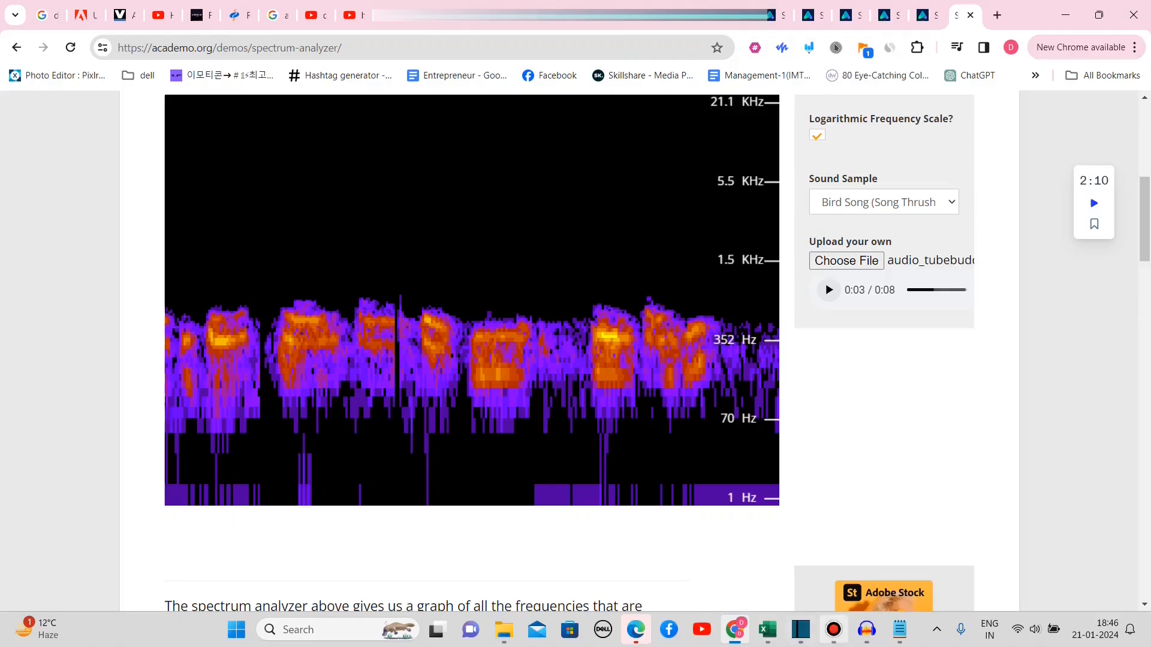
- Switch back to Audacity and undo the low-pass filtering on the Audio 3 track
click(867, 630)
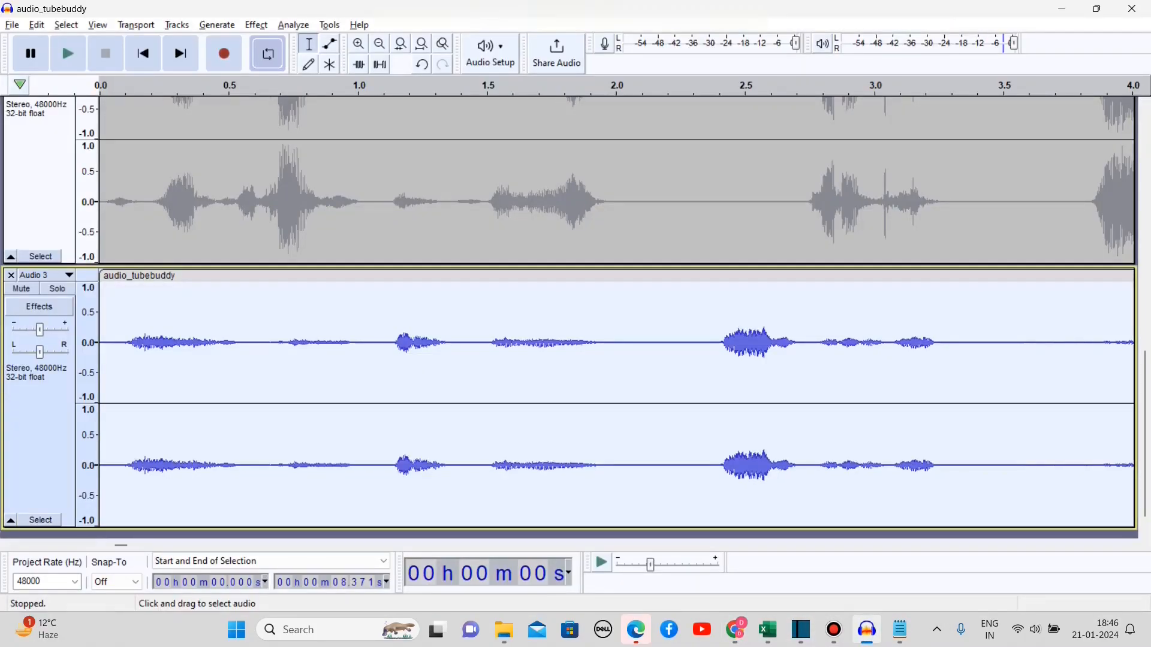
key(ctrl+z)
key(ctrl+z)
key(ctrl+z)
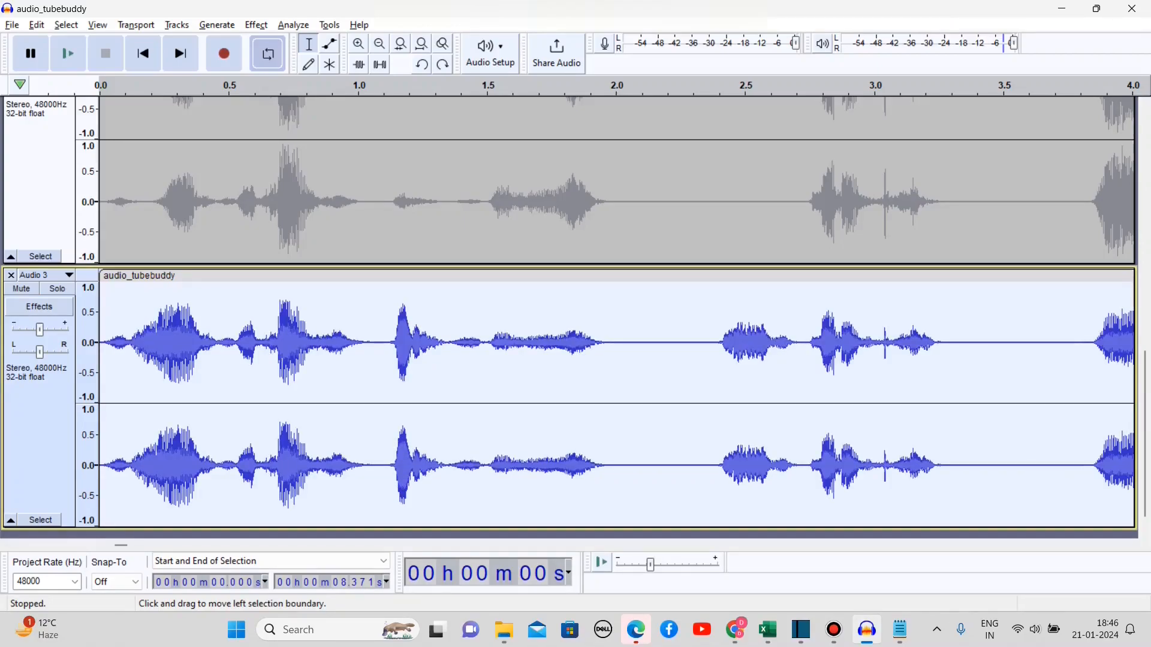
key(ctrl+z)
key(ctrl+y)
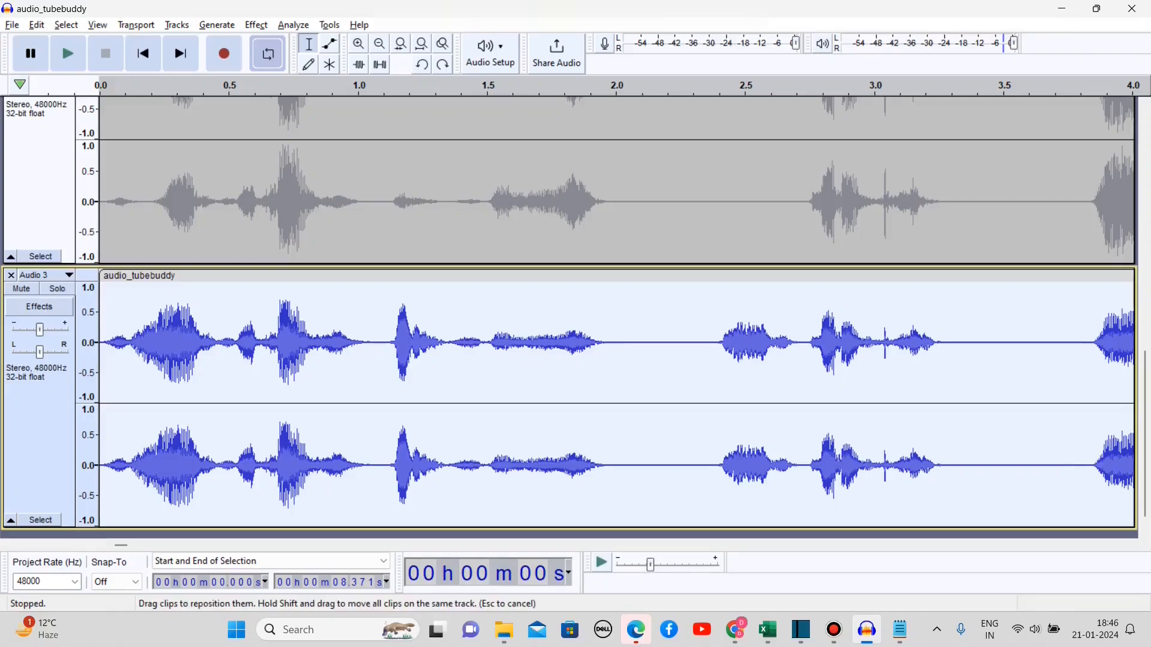
- Apply a Graphic EQ to Audio 3 with the 500 Hz band lowered to the level of the 630 Hz to 1.25 kHz bands
click(256, 24)
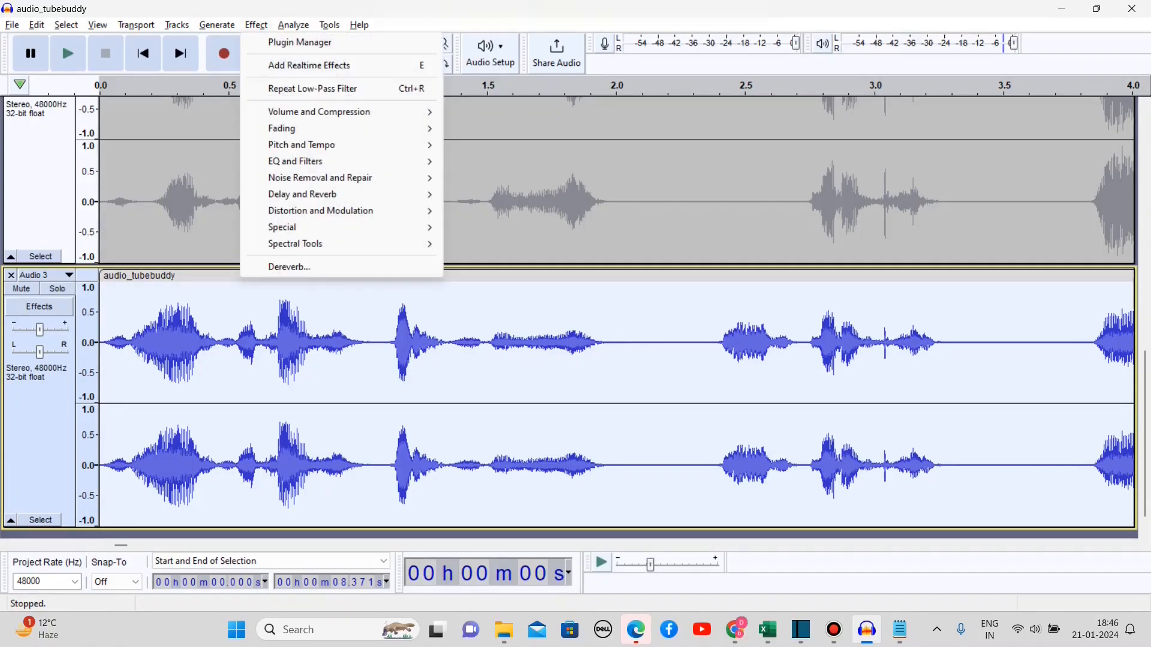
mouse_move(336, 161)
click(493, 193)
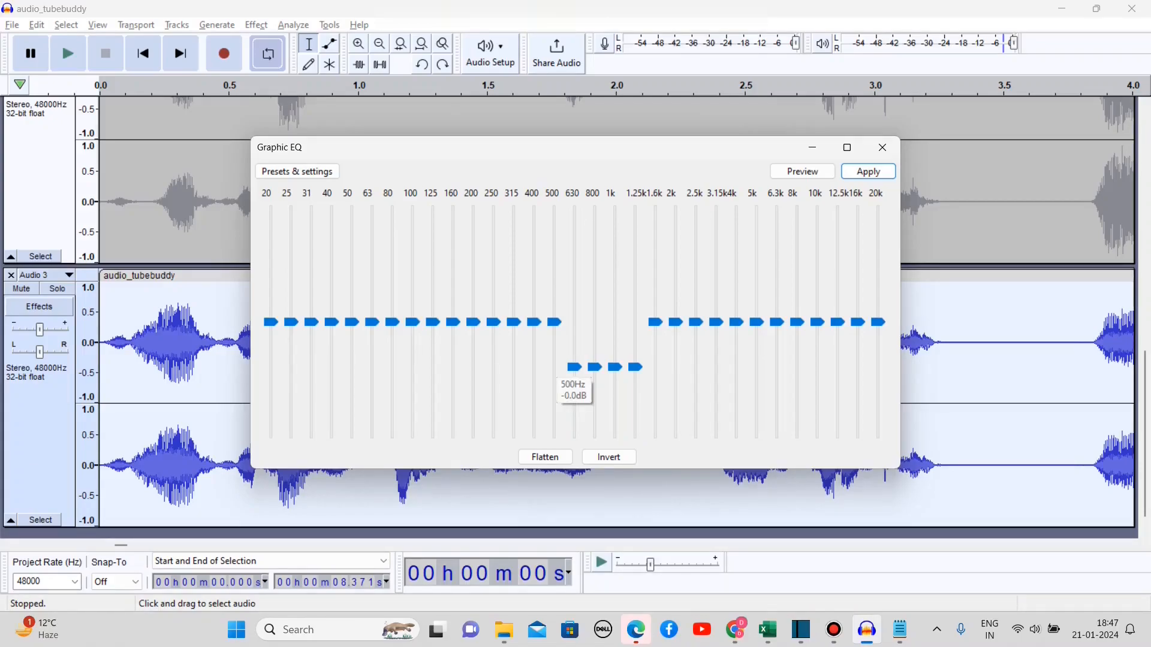
drag(553, 322, 554, 367)
key(Tab)
key(Tab)
key(Tab)
key(Tab)
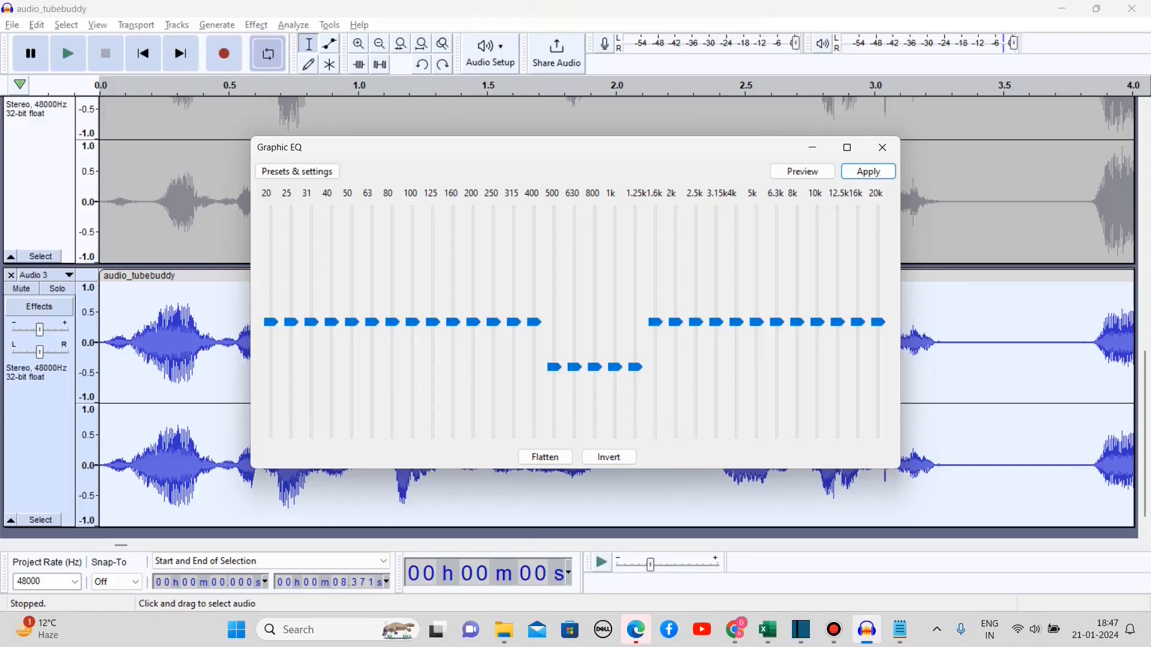
click(868, 171)
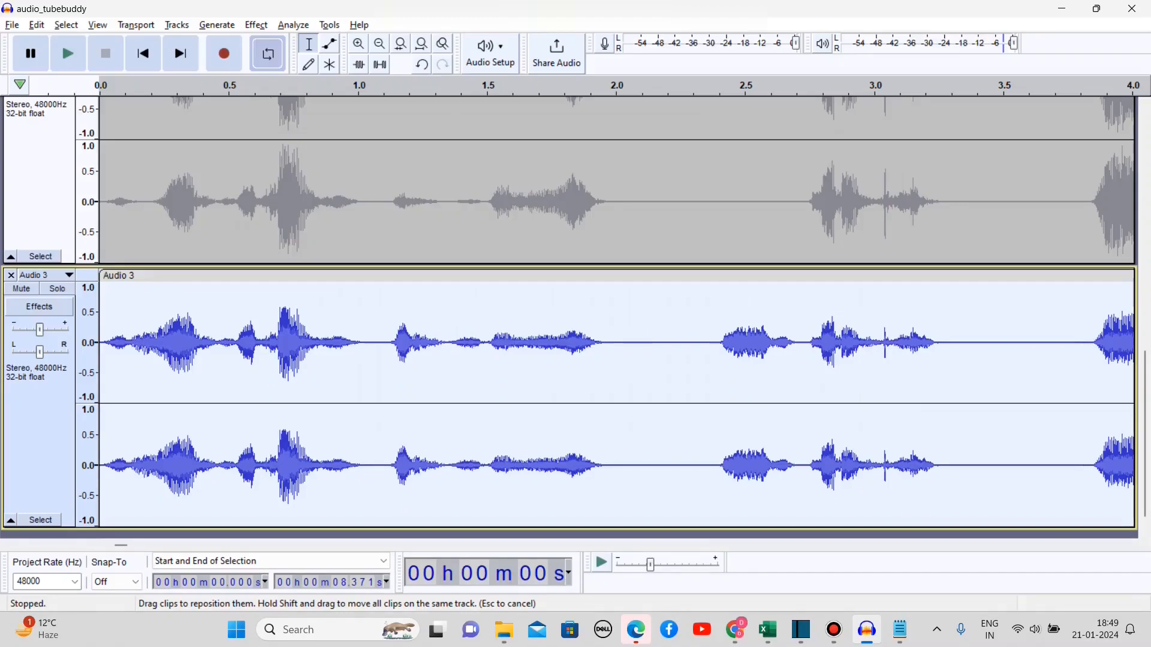
- Plot the spectrum of the equalized Audio 3 audio to examine its frequencies, and close the analysis
click(293, 25)
click(327, 80)
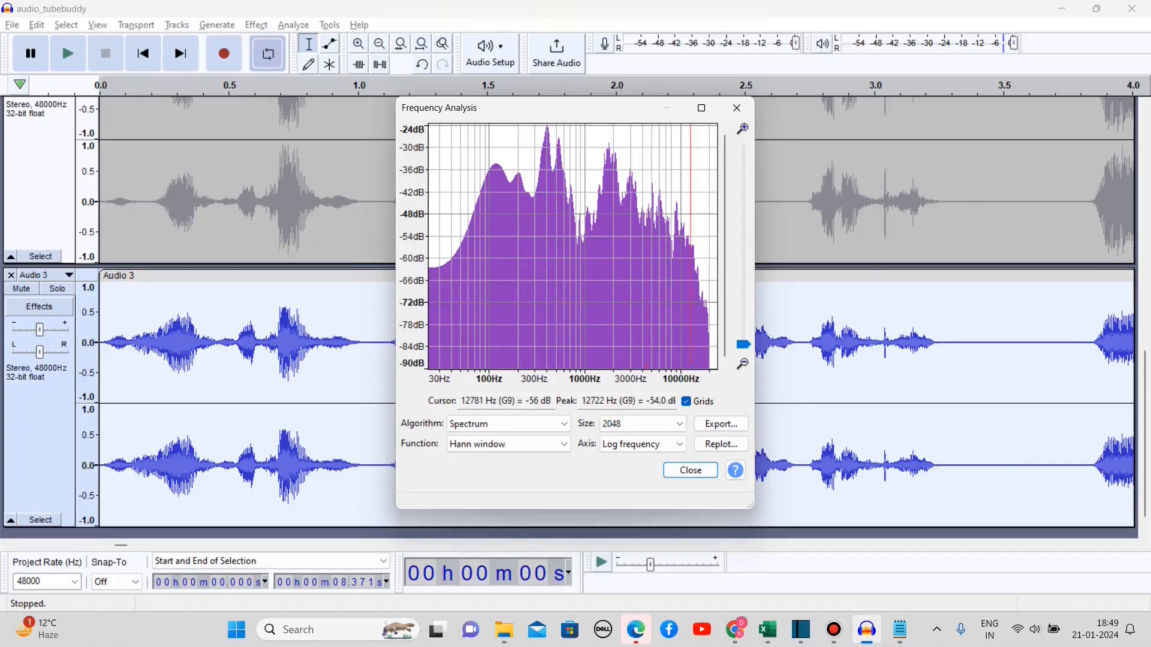
click(737, 108)
- Apply a High-Pass Filter to Audio 3 at 500 Hz with a 24 dB roll-off
click(256, 25)
mouse_move(294, 161)
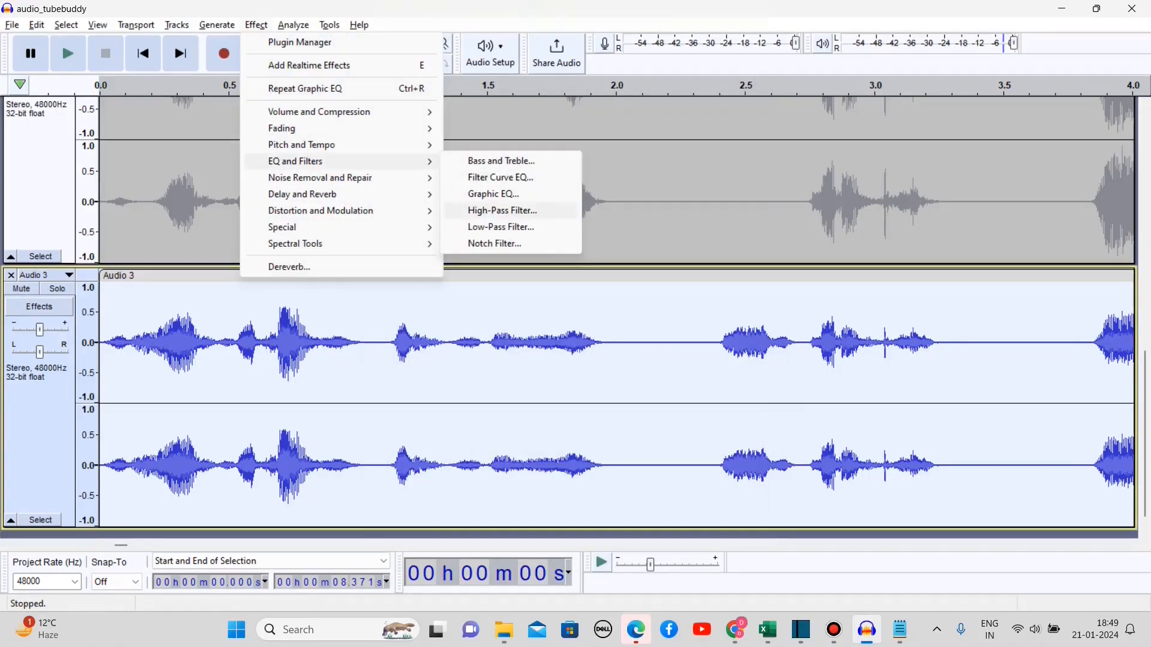
click(502, 210)
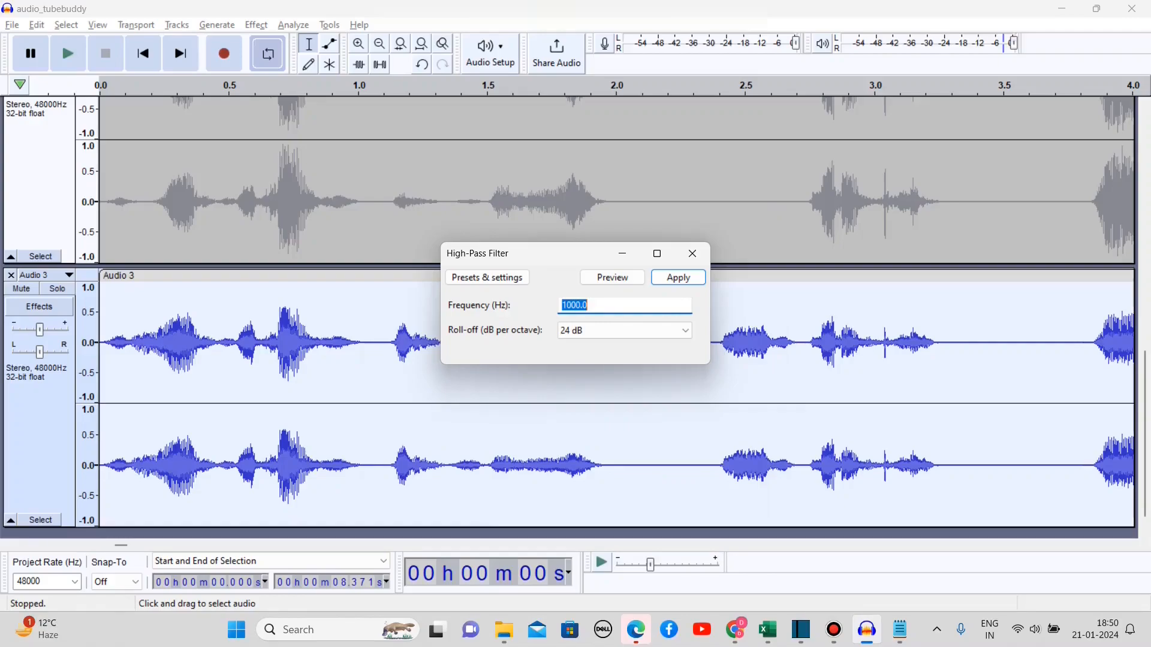
text(500)
click(678, 278)
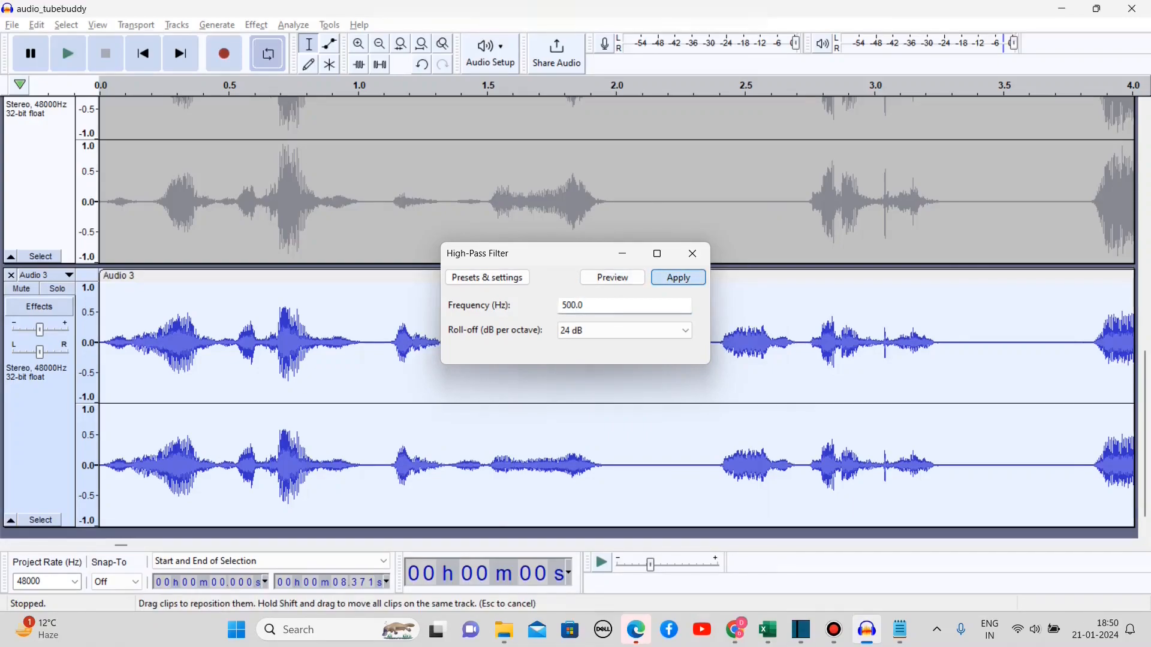
- Apply a Low-Pass Filter to Audio 3 at 1000 Hz with a 24 dB roll-off
click(256, 24)
mouse_move(295, 162)
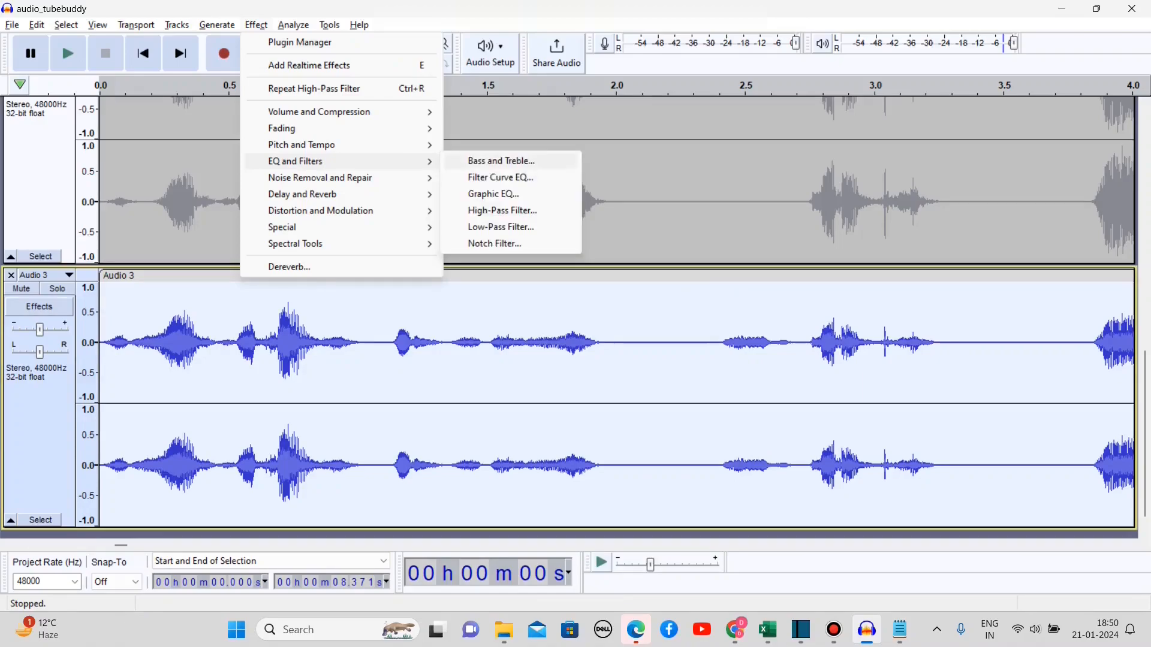
click(506, 226)
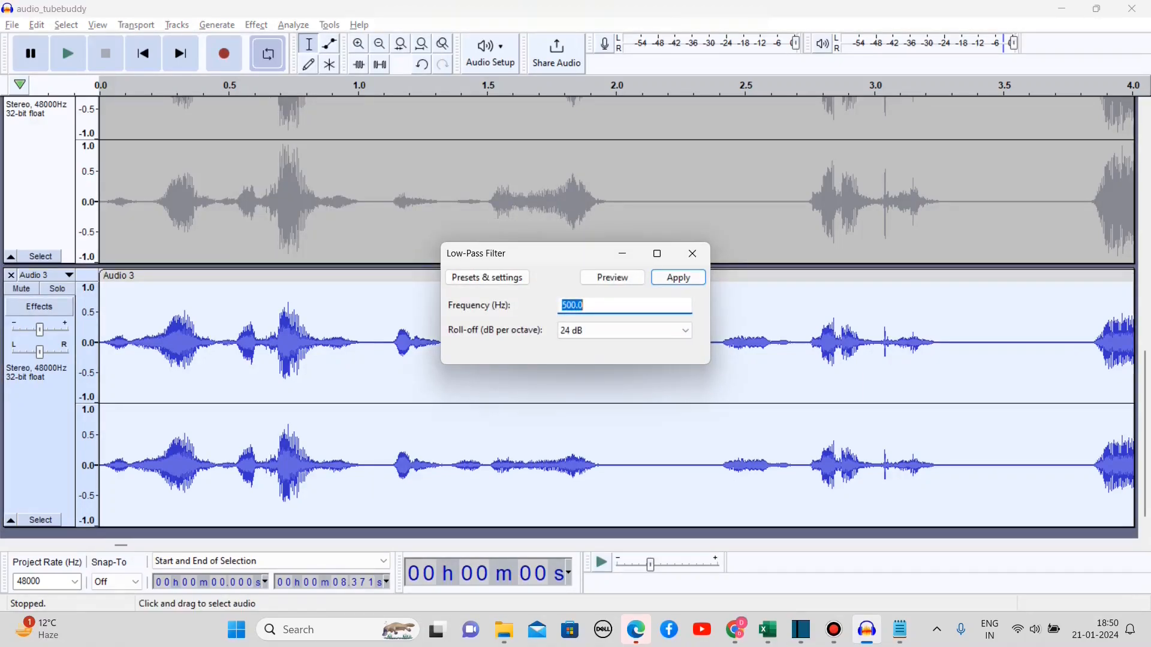
text(1000)
click(677, 277)
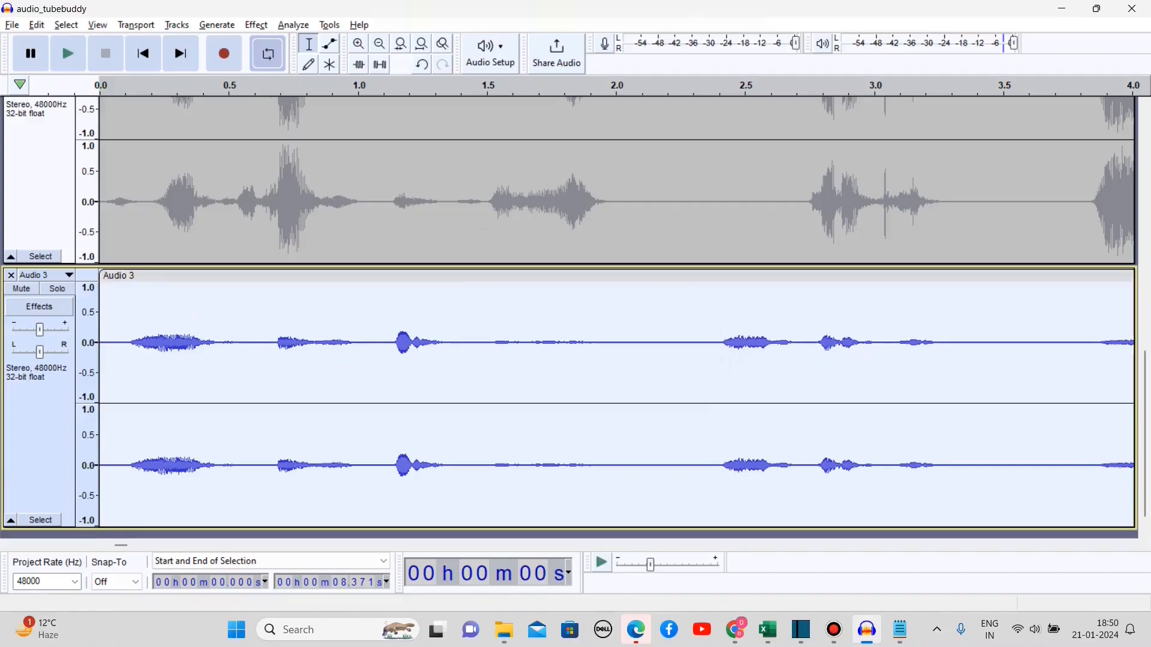
- Export the audio filtered with both high-pass and low-pass as MP3
click(12, 24)
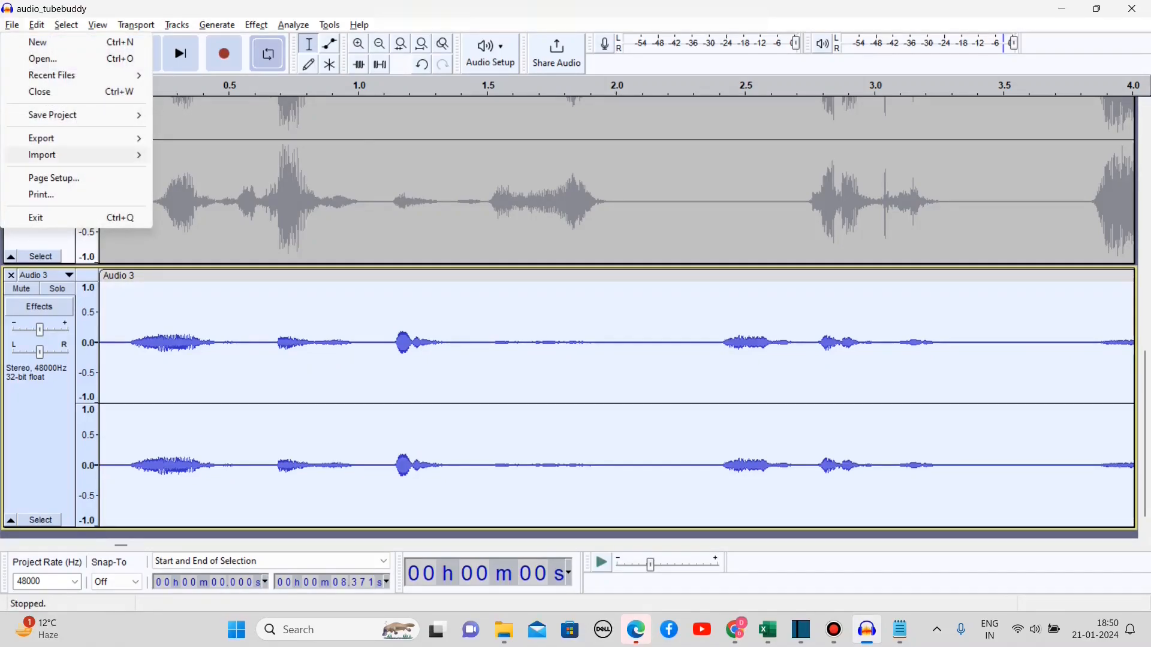
mouse_move(42, 138)
click(204, 137)
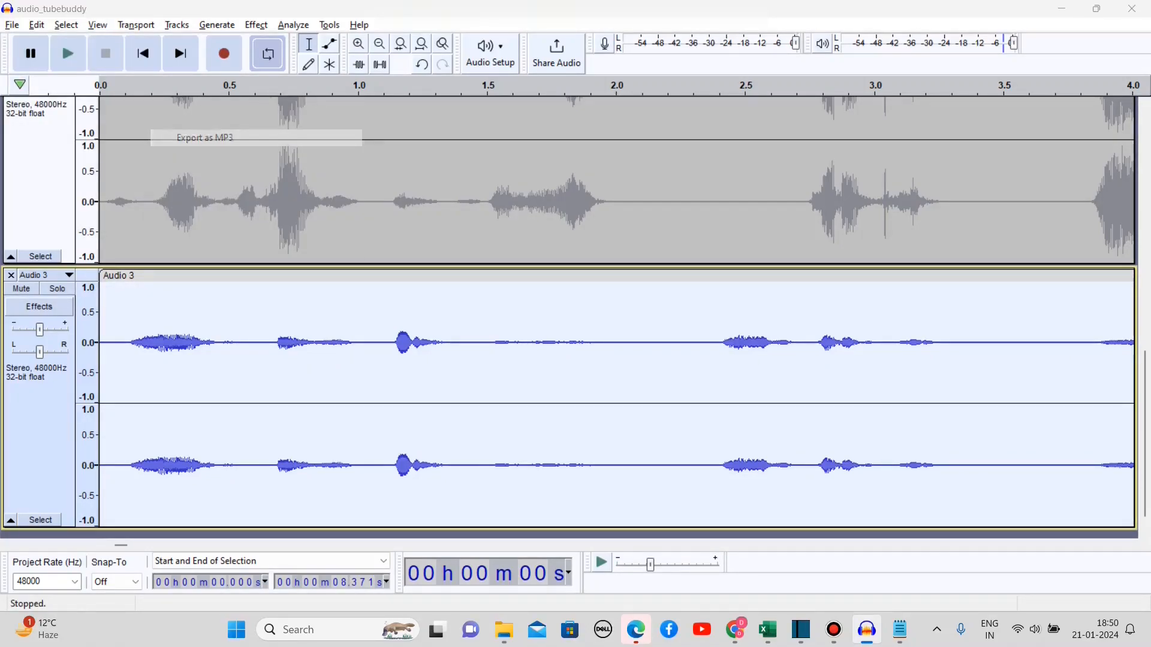
- Switch to Chrome, play the uploaded band-limited sample in the spectrum analyzer to examine its frequency range, and pause it
click(735, 629)
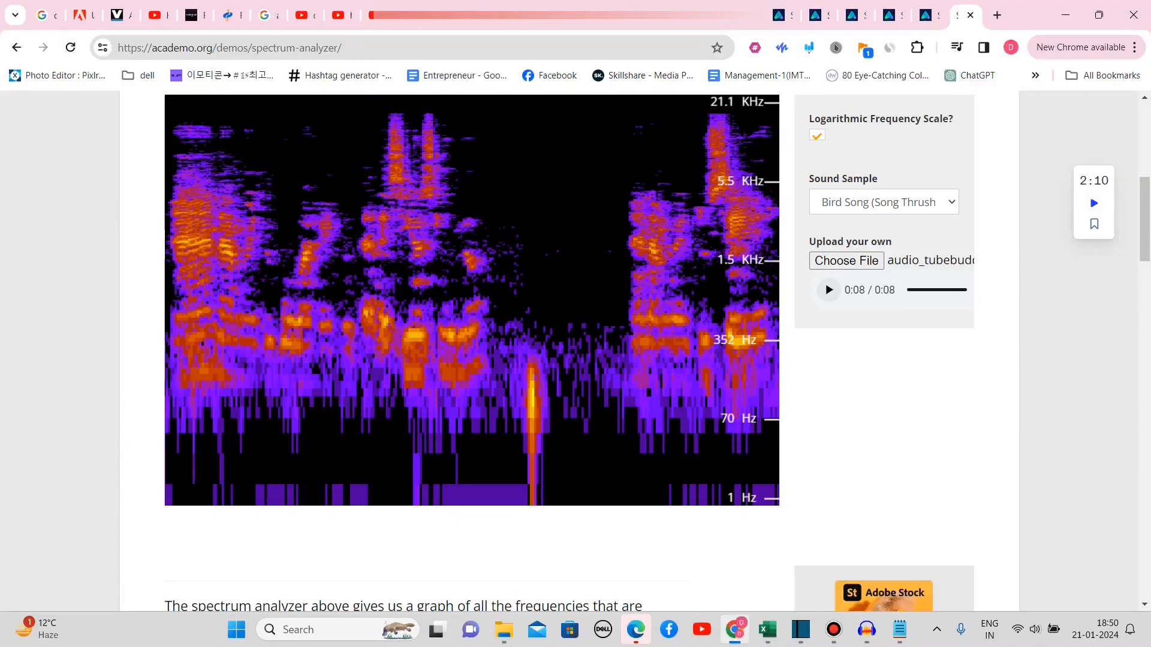
click(396, 48)
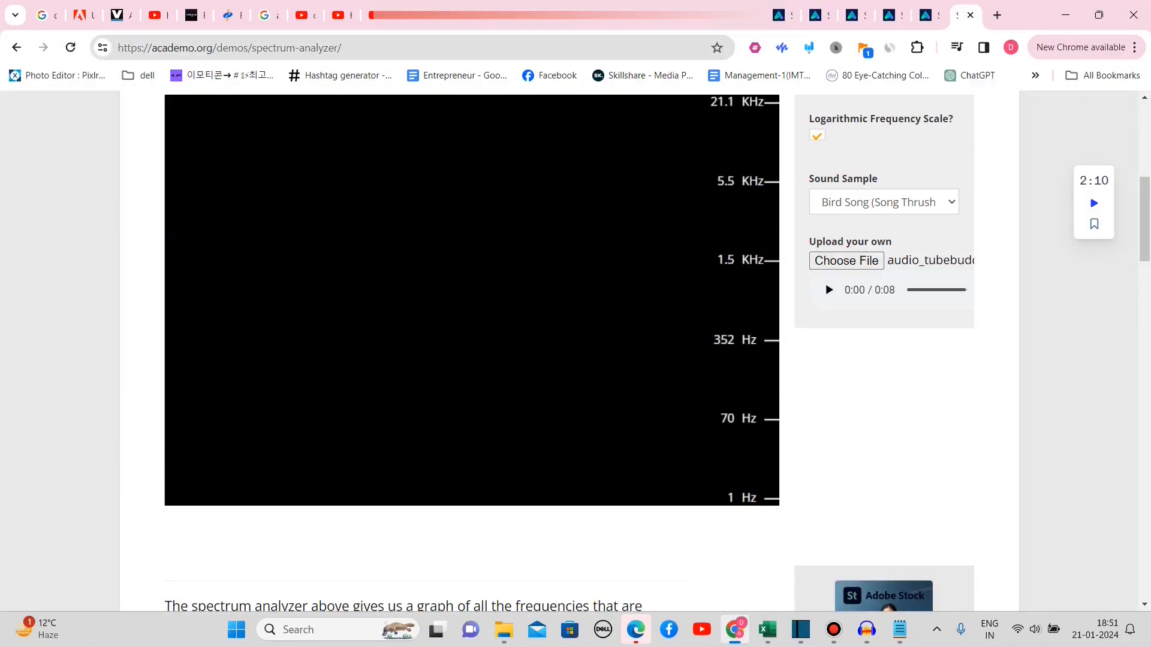
click(829, 290)
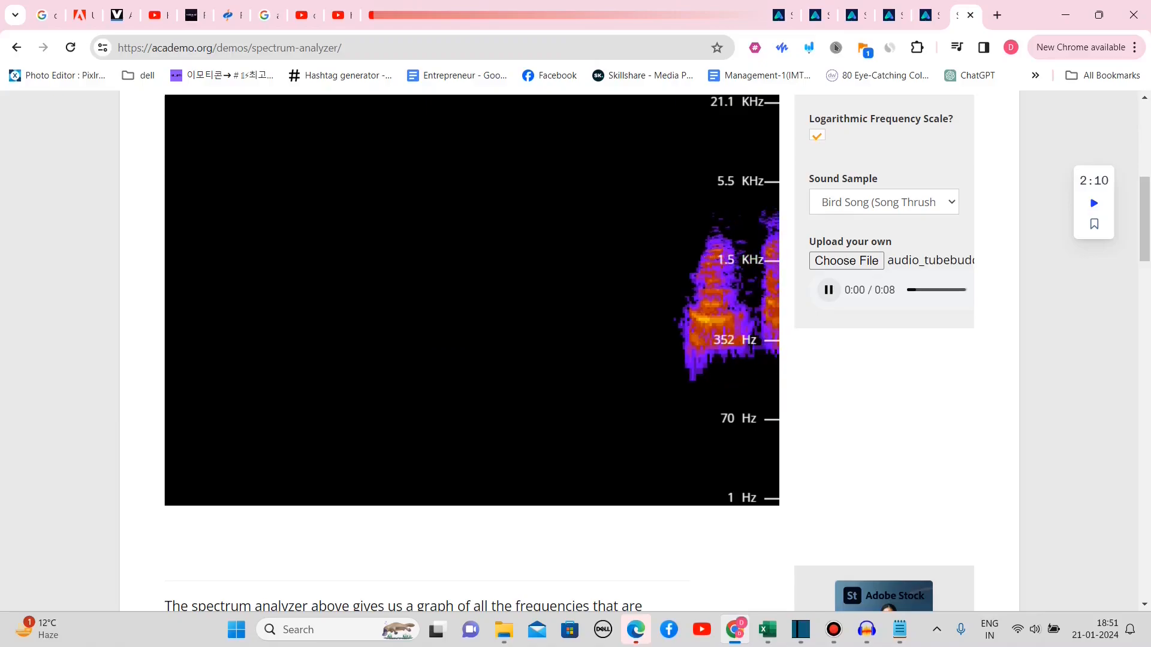
click(829, 290)
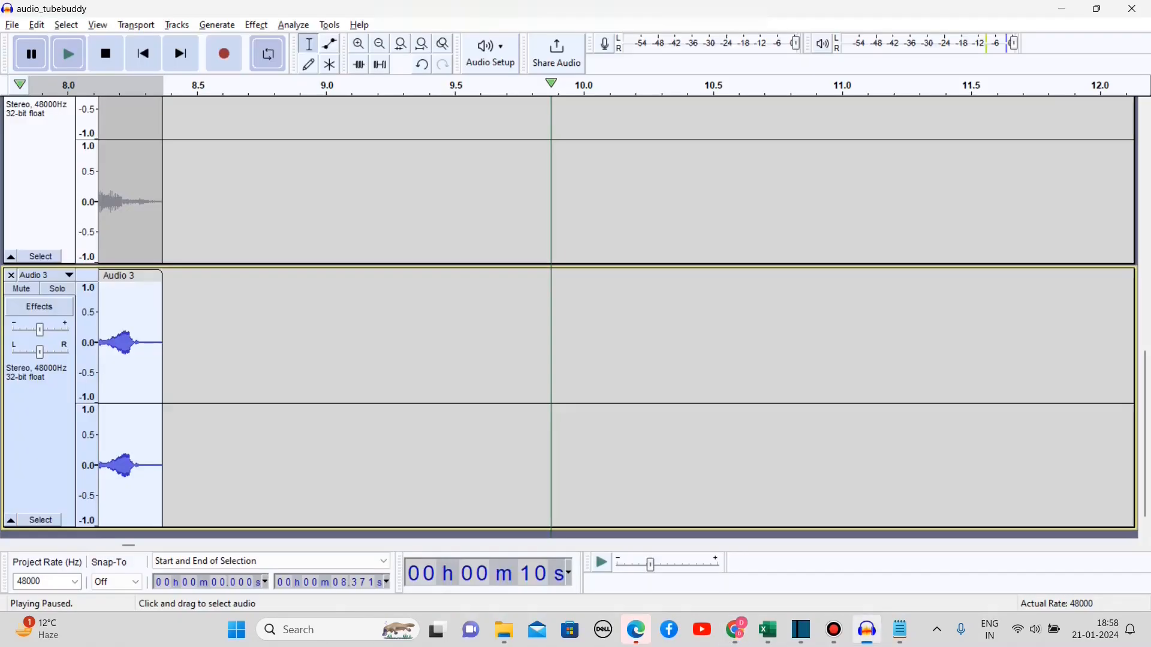
- Play the processed Audio 3 track in Audacity and pause playback
click(68, 54)
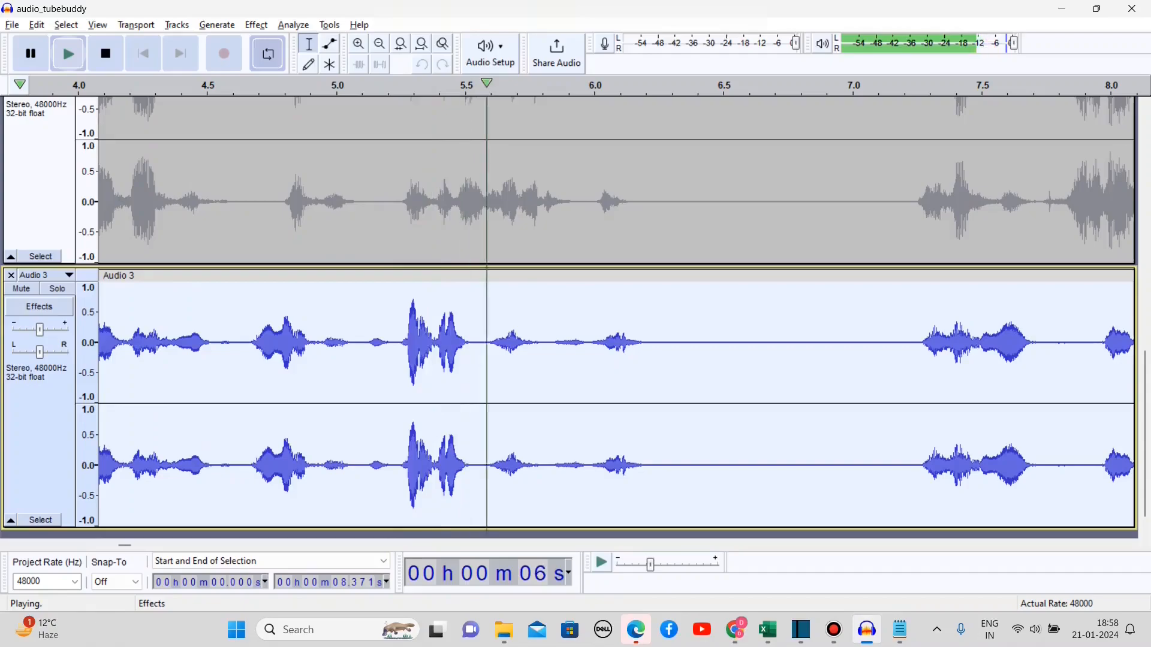
click(31, 54)
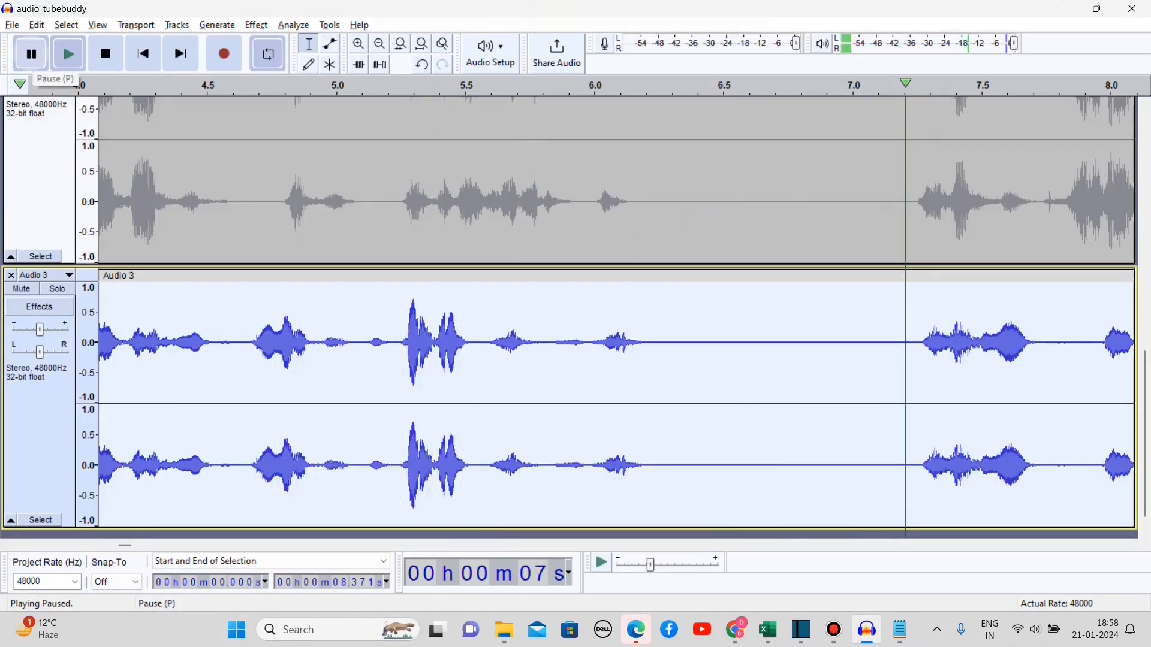